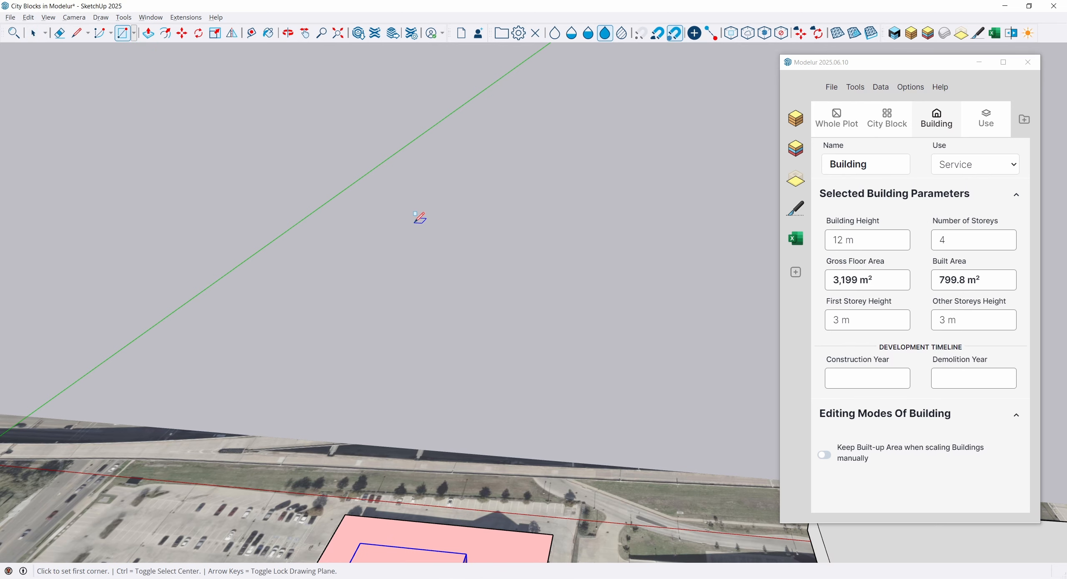
Draw a rectangle on the empty ground beyond the highway and convert it into a city block.
{"action": "left_click", "coordinate": [414, 223]}
{"action": "left_click", "coordinate": [635, 344]}
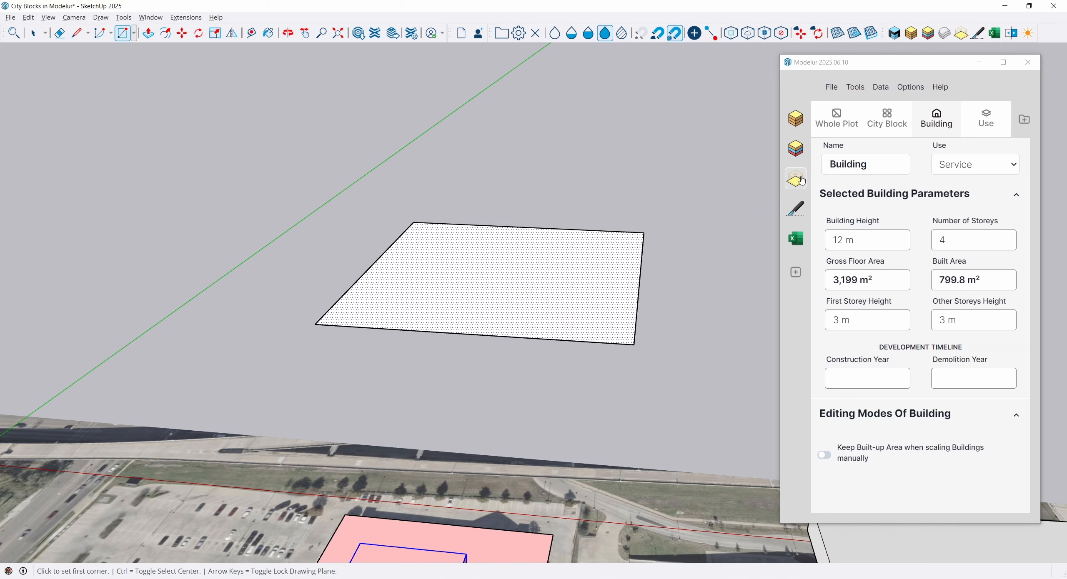
{"action": "left_click", "coordinate": [802, 181]}
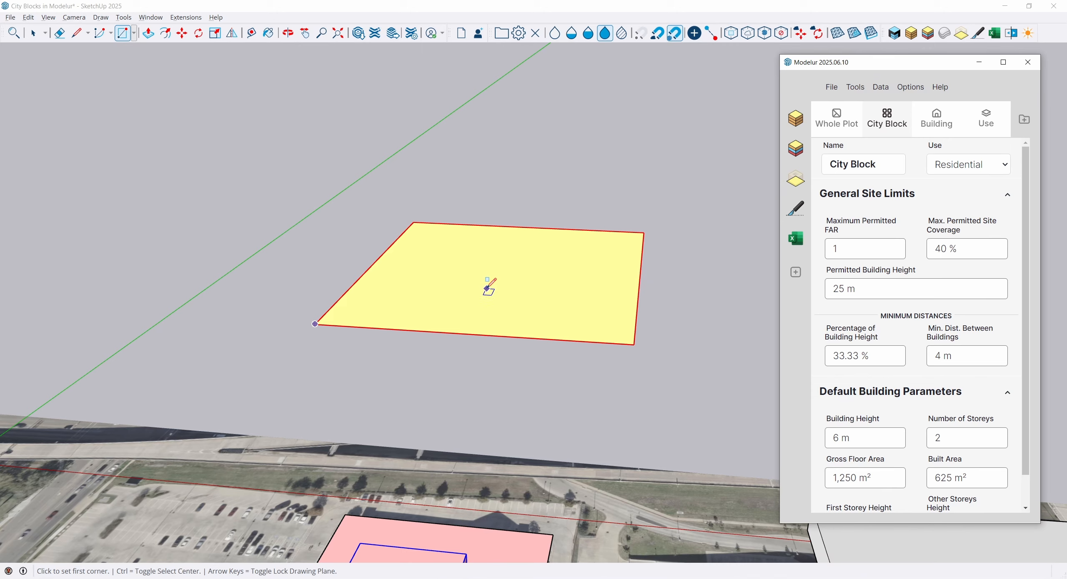
Unlock the new rectangular city block and move it a short distance towards the highway.
{"action": "key", "text": "space"}
{"action": "key", "text": "m"}
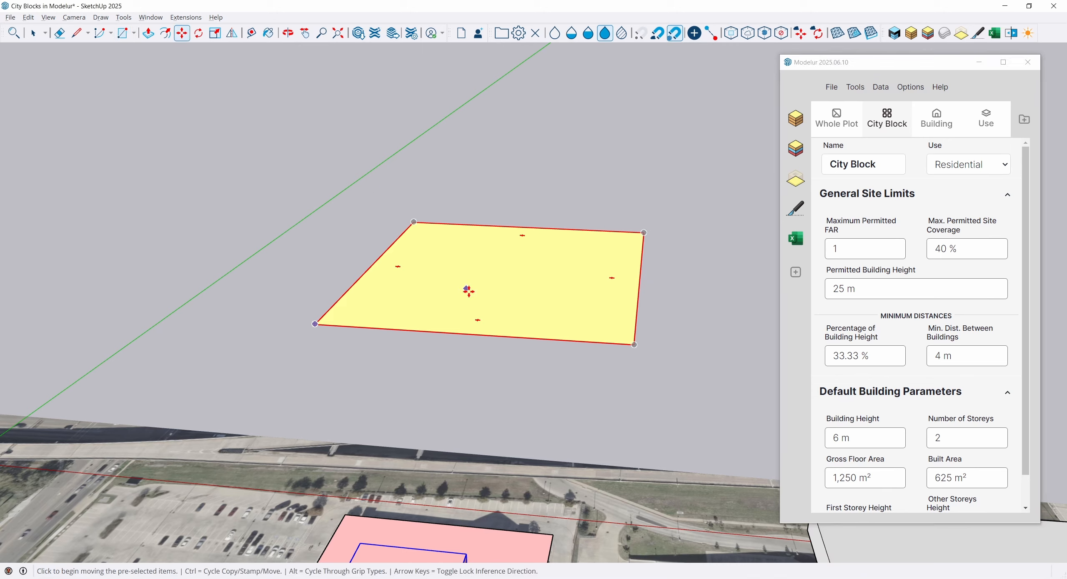
{"action": "key", "text": "space"}
{"action": "right_click", "coordinate": [484, 284]}
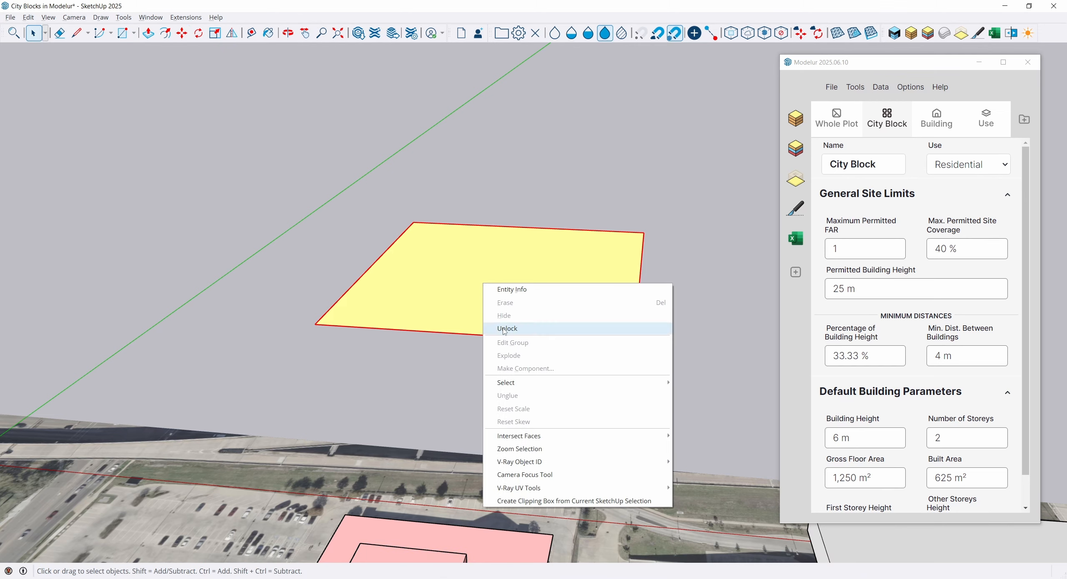
{"action": "left_click", "coordinate": [505, 328]}
{"action": "key", "text": "m"}
{"action": "left_click", "coordinate": [633, 334]}
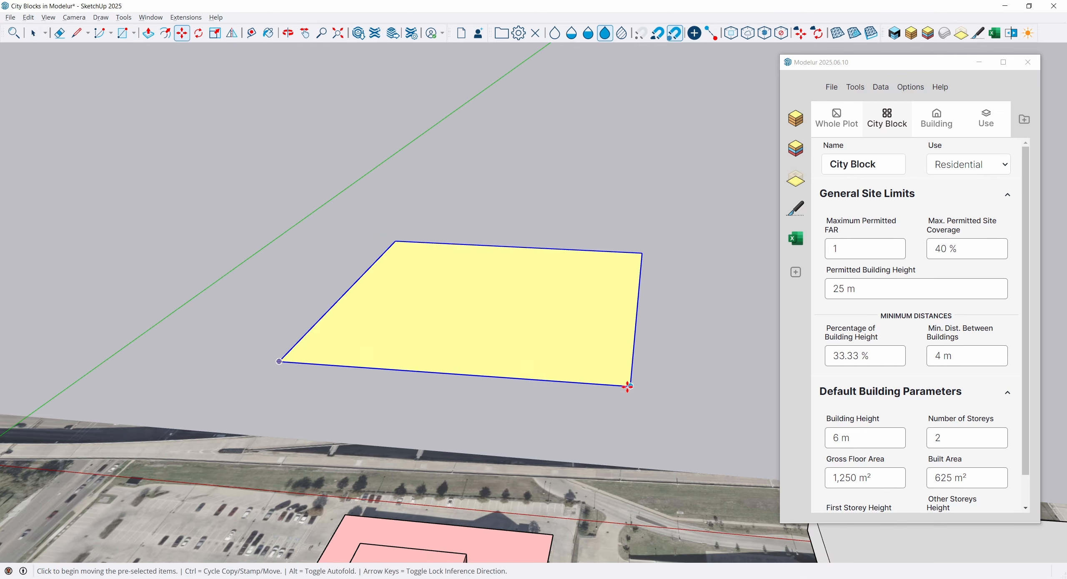
Scale the unlocked city block in width and depth, and delete it.
{"action": "key", "text": "s"}
{"action": "left_click_drag", "start_coordinate": [636, 307], "coordinate": [480, 299]}
{"action": "left_click_drag", "start_coordinate": [453, 244], "coordinate": [477, 210]}
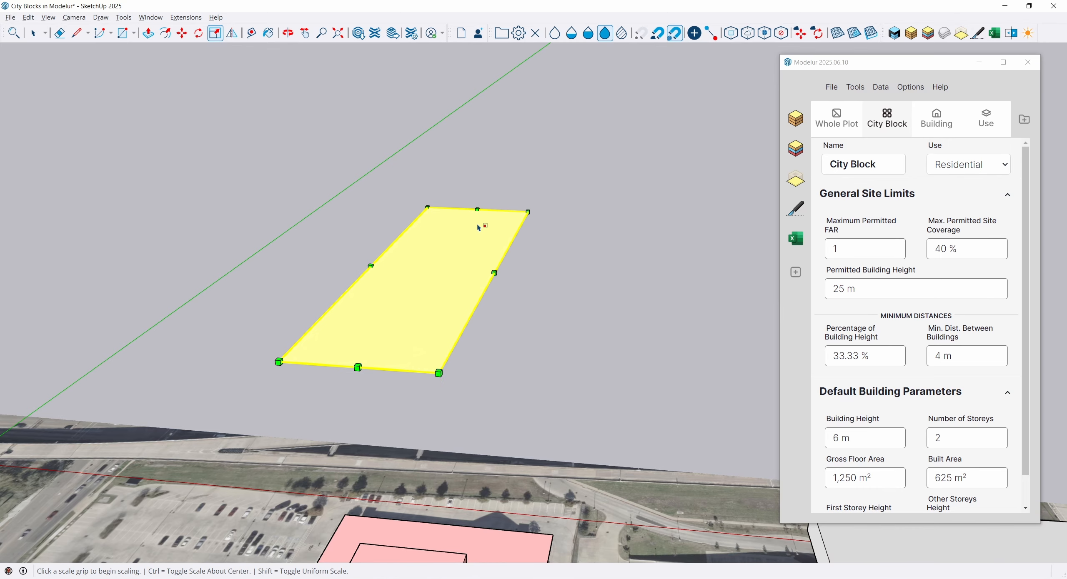
{"action": "left_click_drag", "start_coordinate": [495, 273], "coordinate": [691, 301]}
{"action": "key", "text": "space"}
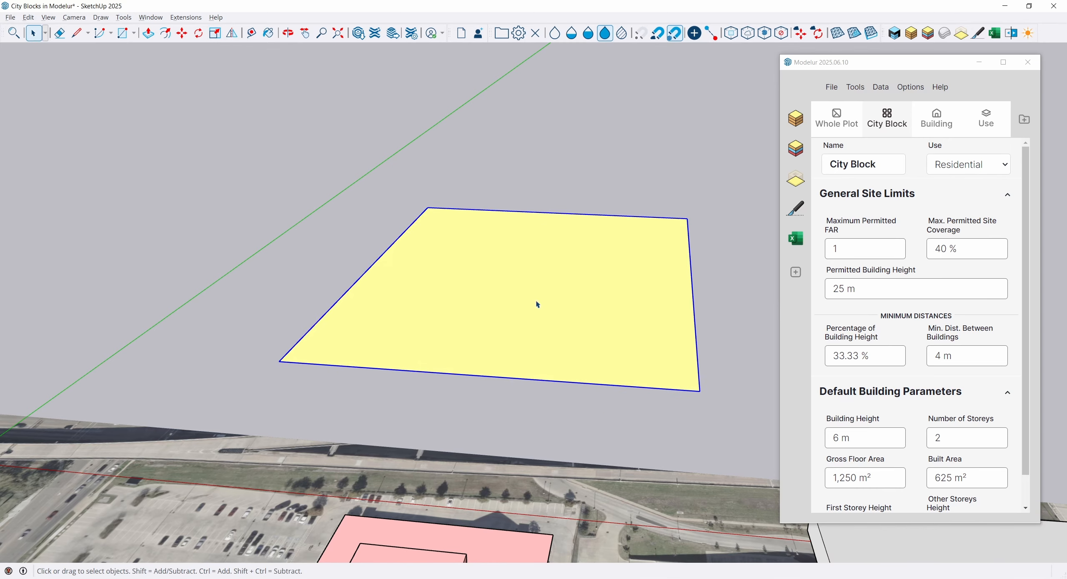
{"action": "key", "text": "Delete"}
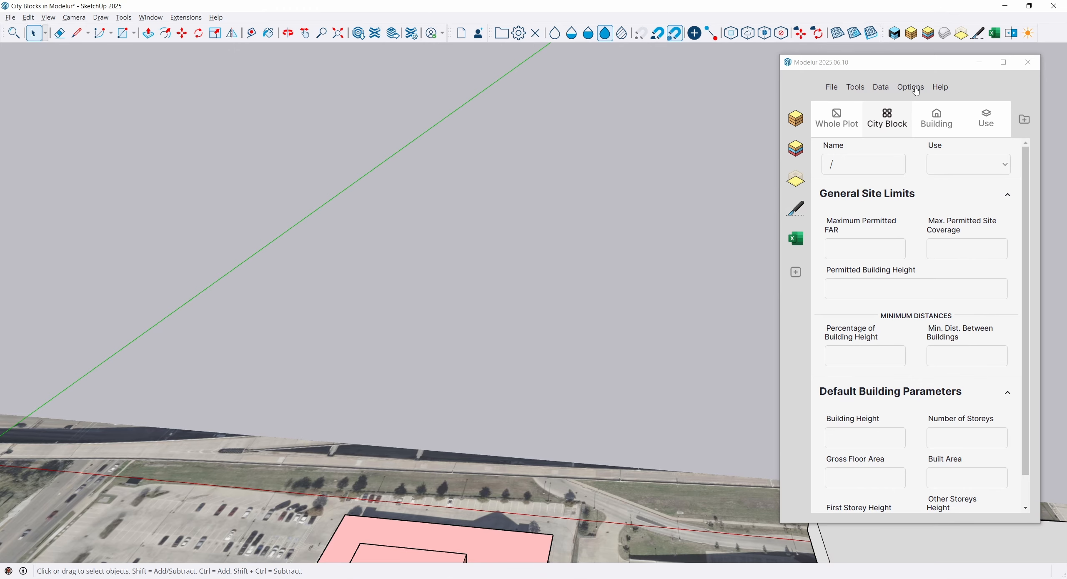
Turn off Lock City Blocks Upon Creation in the Modelur options.
{"action": "left_click", "coordinate": [912, 87]}
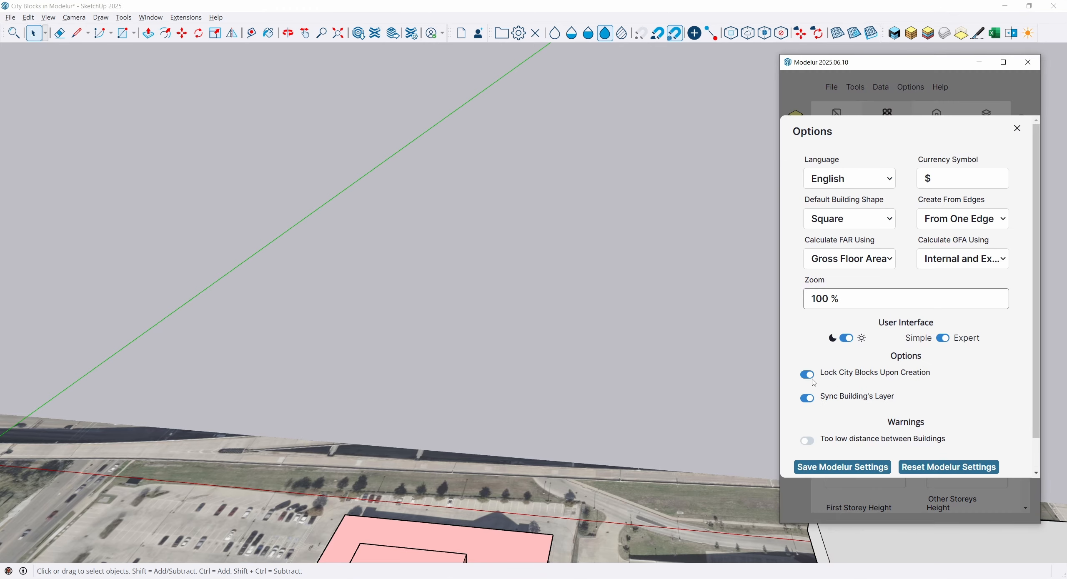
{"action": "left_click", "coordinate": [808, 377]}
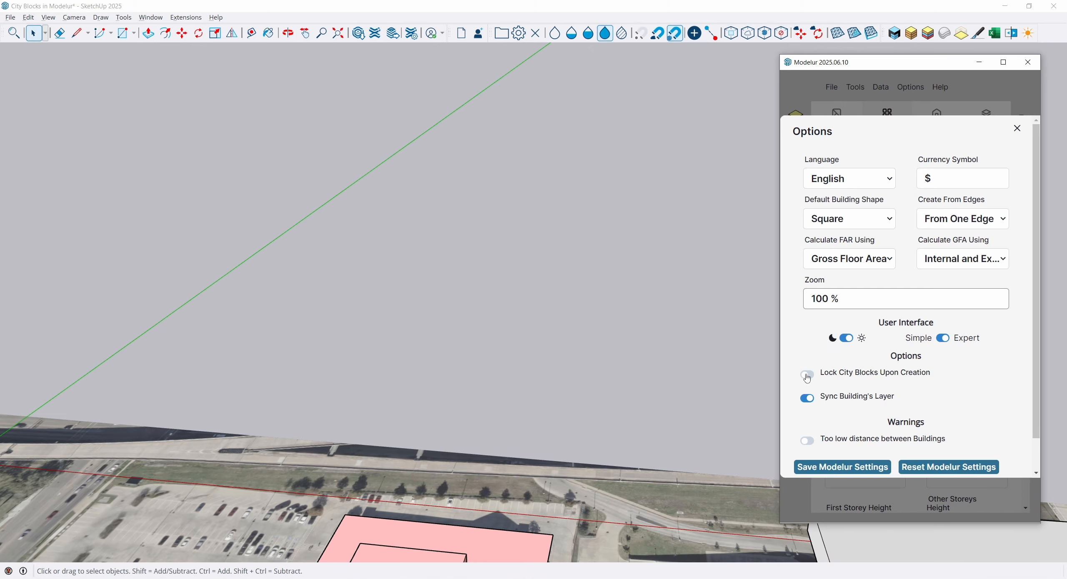
{"action": "left_click", "coordinate": [1018, 128]}
Draw a triangle with the Line tool beyond the highway, turned into a city block, and delete it.
{"action": "left_click", "coordinate": [77, 33]}
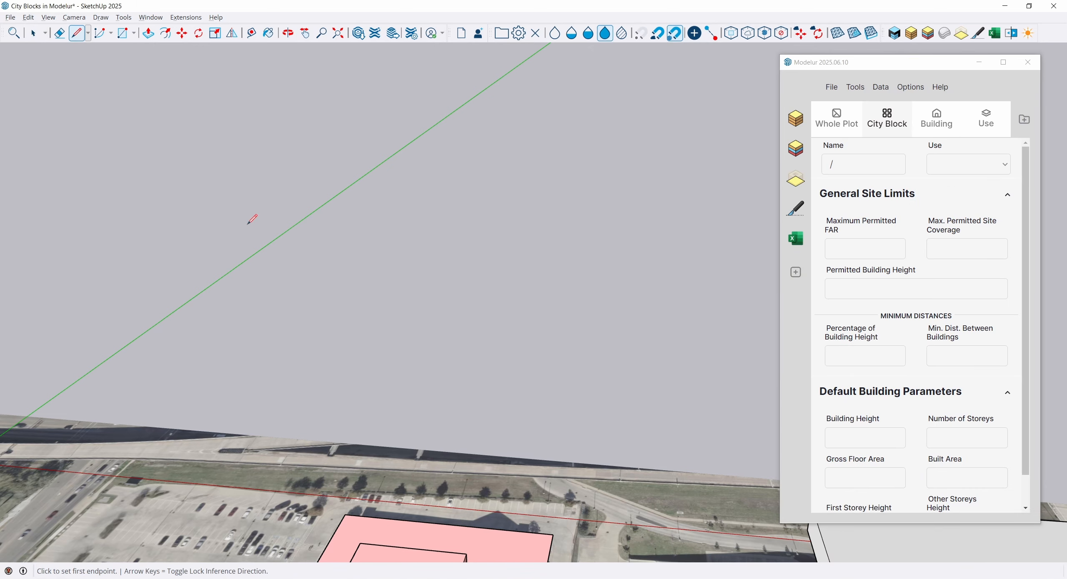
{"action": "left_click", "coordinate": [346, 406]}
{"action": "left_click", "coordinate": [591, 425]}
{"action": "left_click", "coordinate": [492, 269]}
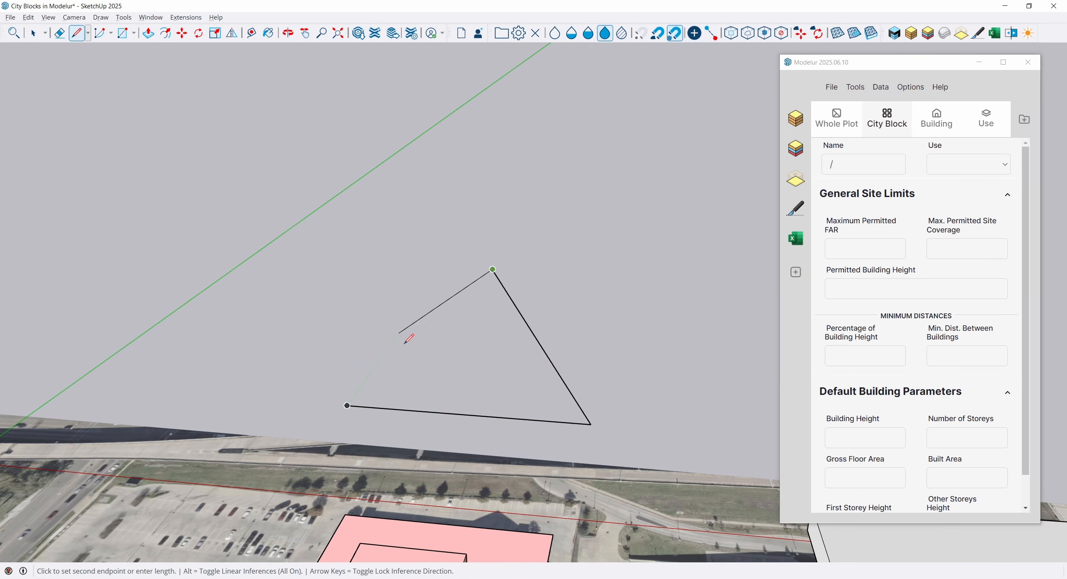
{"action": "left_click", "coordinate": [346, 406]}
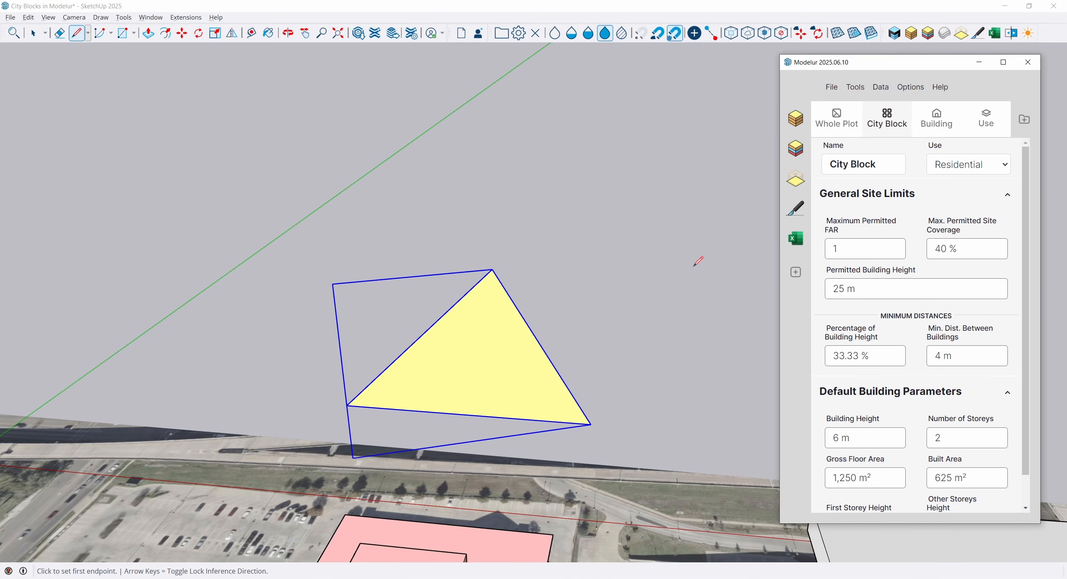
{"action": "left_click", "coordinate": [34, 33]}
{"action": "key", "text": "Delete"}
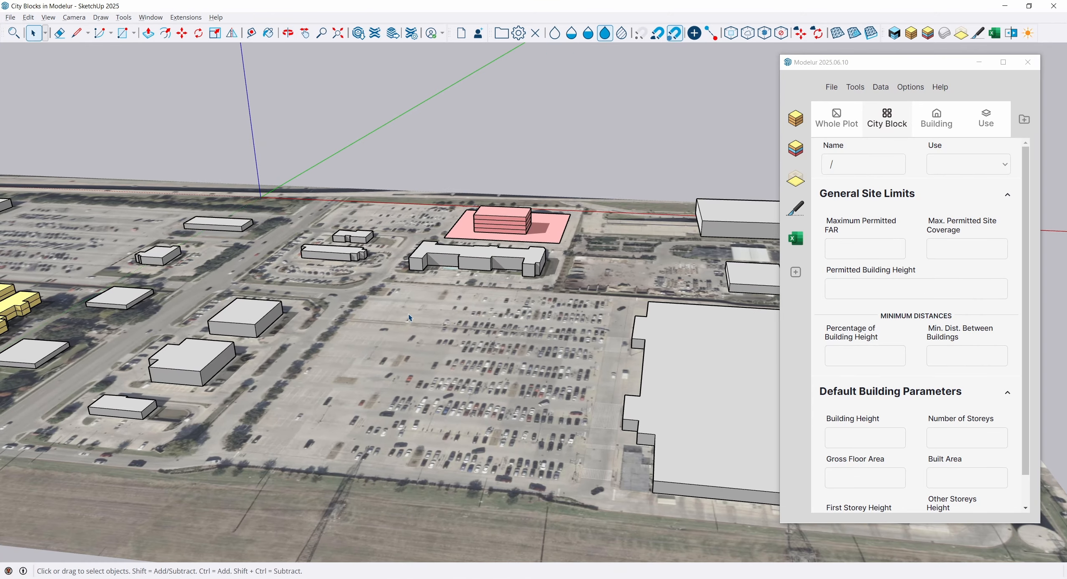
Draw a rectangle over the large parking lot beside the big-box building and convert it into a city block.
{"action": "mouse_move", "coordinate": [418, 425]}
{"action": "middle_mouse_down"}
{"action": "mouse_move", "coordinate": [591, 397]}
{"action": "mouse_move", "coordinate": [585, 411]}
{"action": "middle_mouse_up"}
{"action": "left_click", "coordinate": [123, 34]}
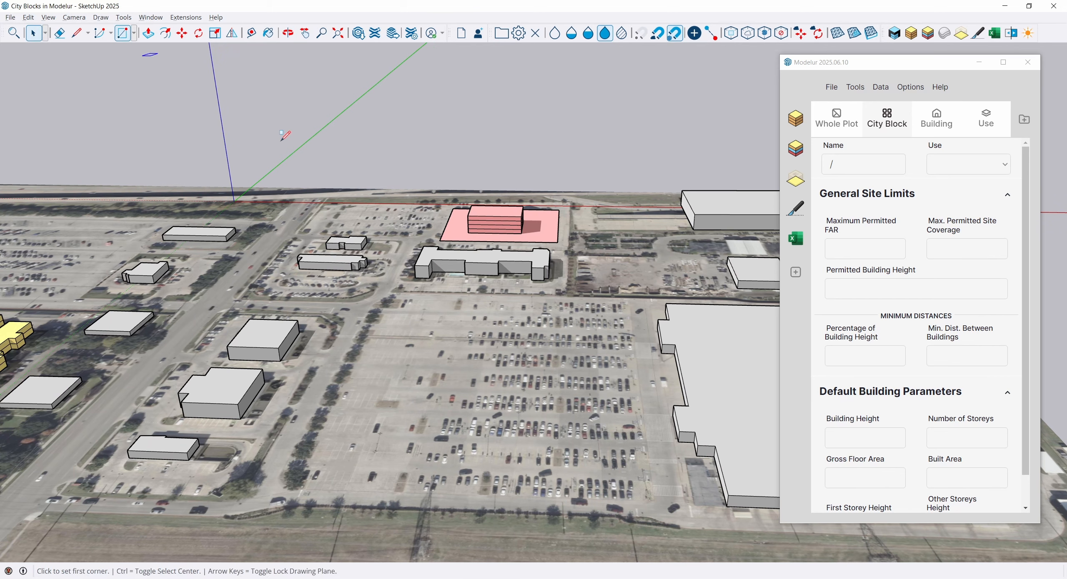
{"action": "left_click", "coordinate": [655, 500]}
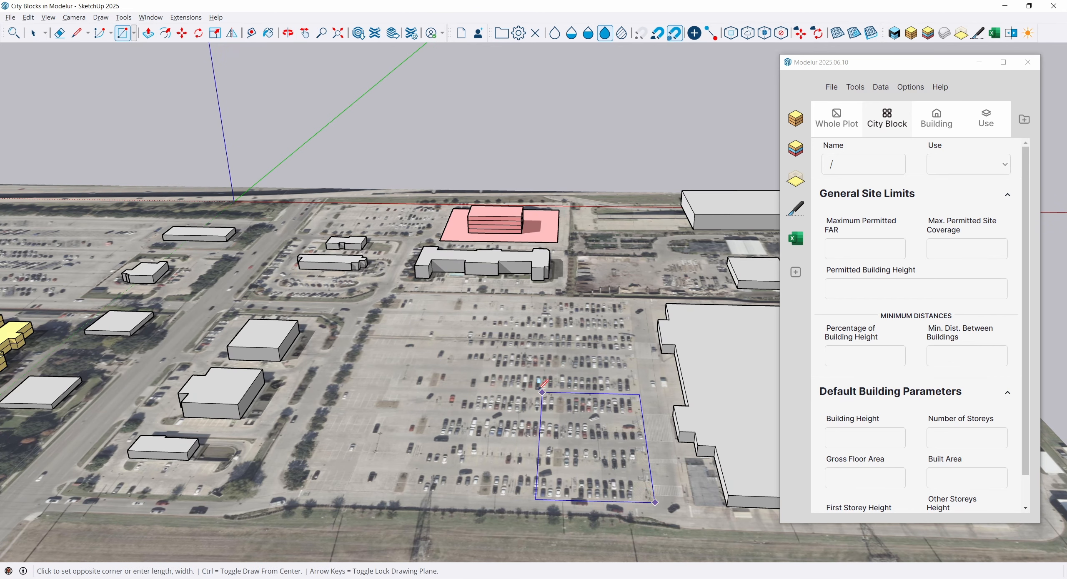
{"action": "left_click", "coordinate": [390, 298]}
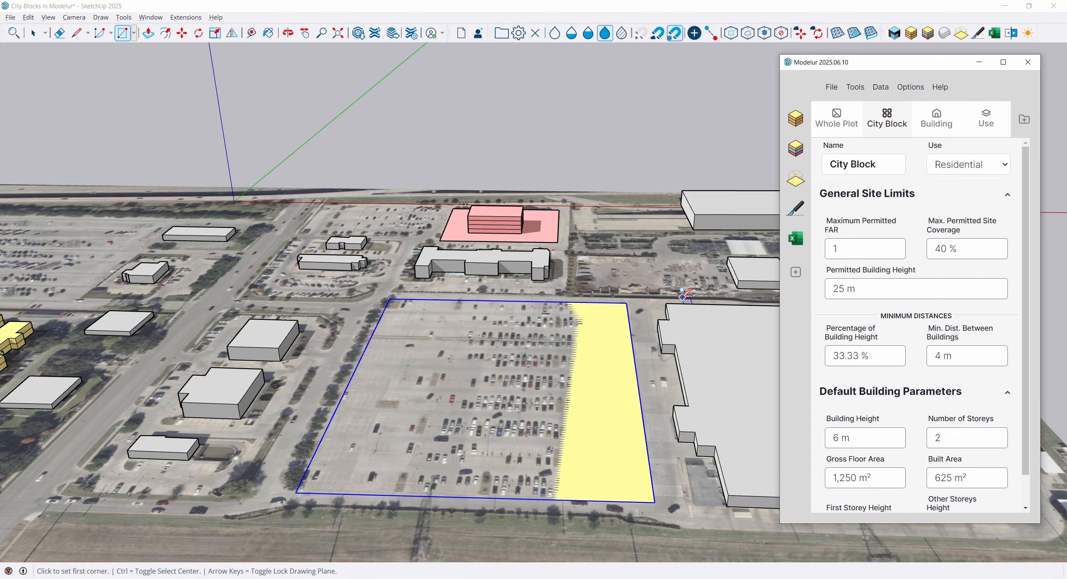
{"action": "middle_click_drag", "start_coordinate": [647, 334], "coordinate": [649, 328]}
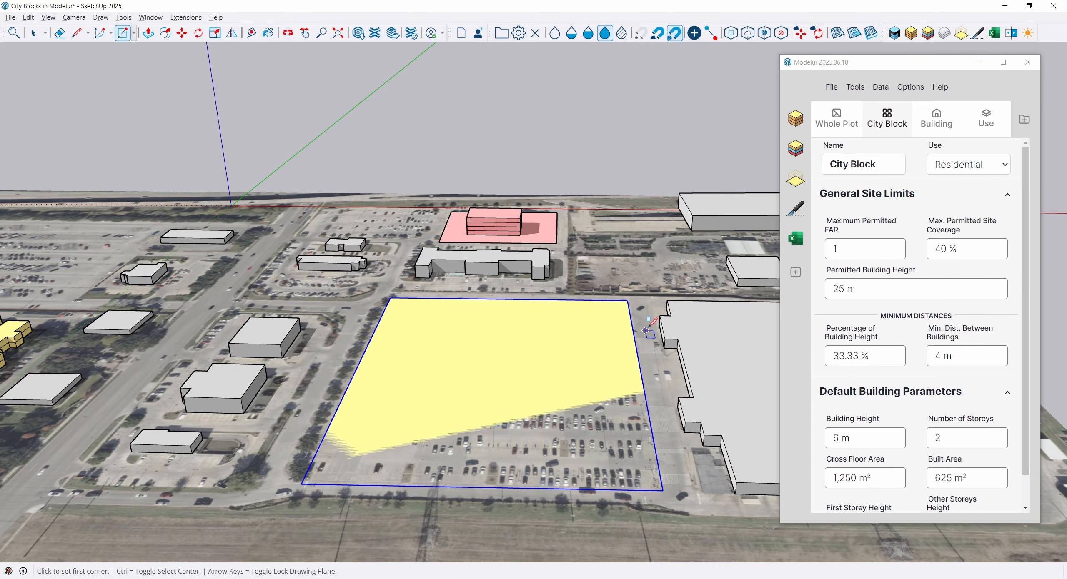
{"action": "key", "text": "space"}
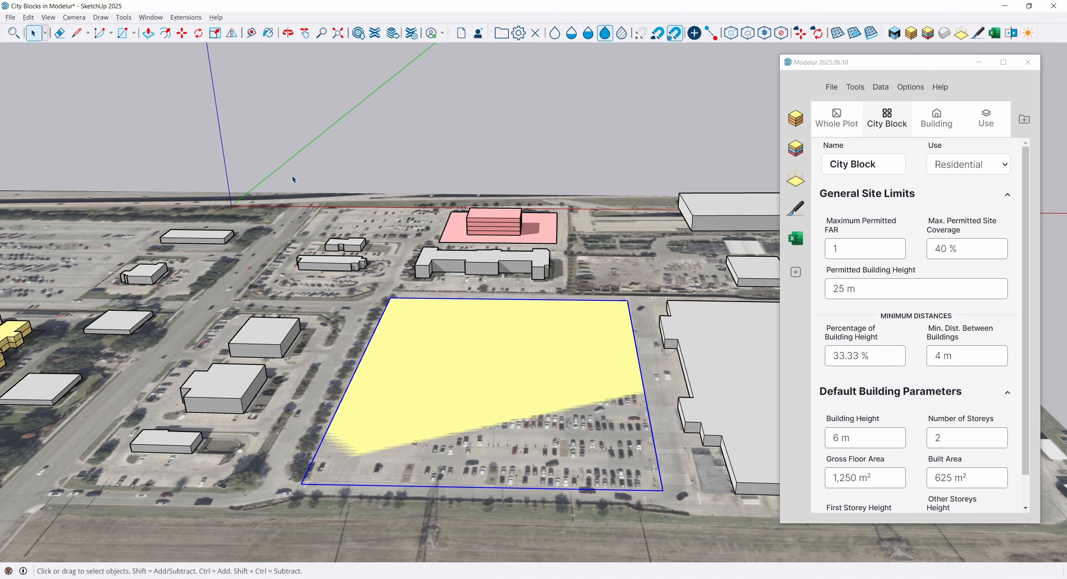
Show the Measurements toolbar.
{"action": "left_click", "coordinate": [48, 17]}
{"action": "left_click", "coordinate": [59, 28]}
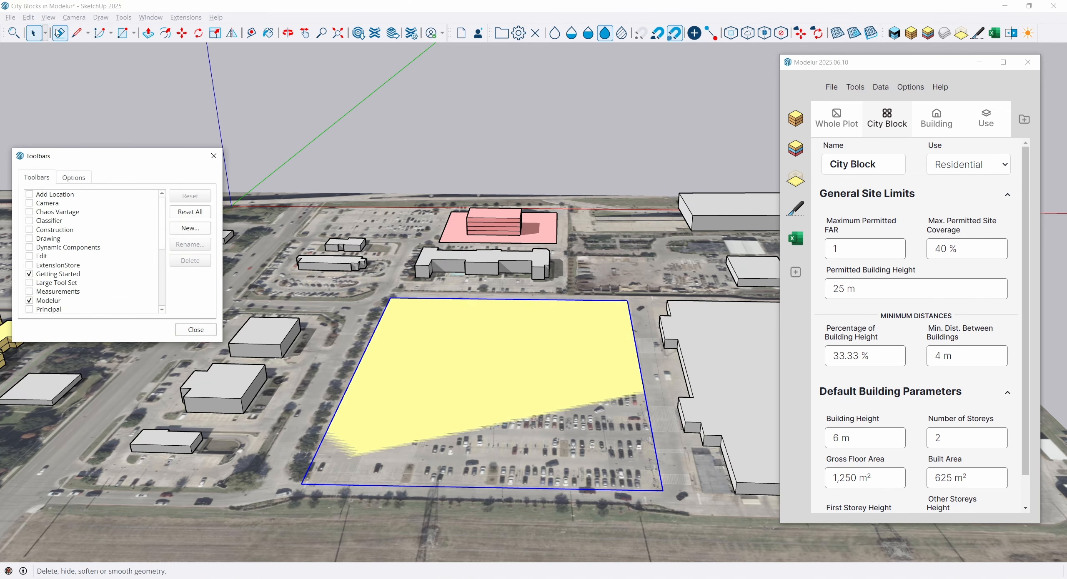
{"action": "left_click", "coordinate": [29, 292]}
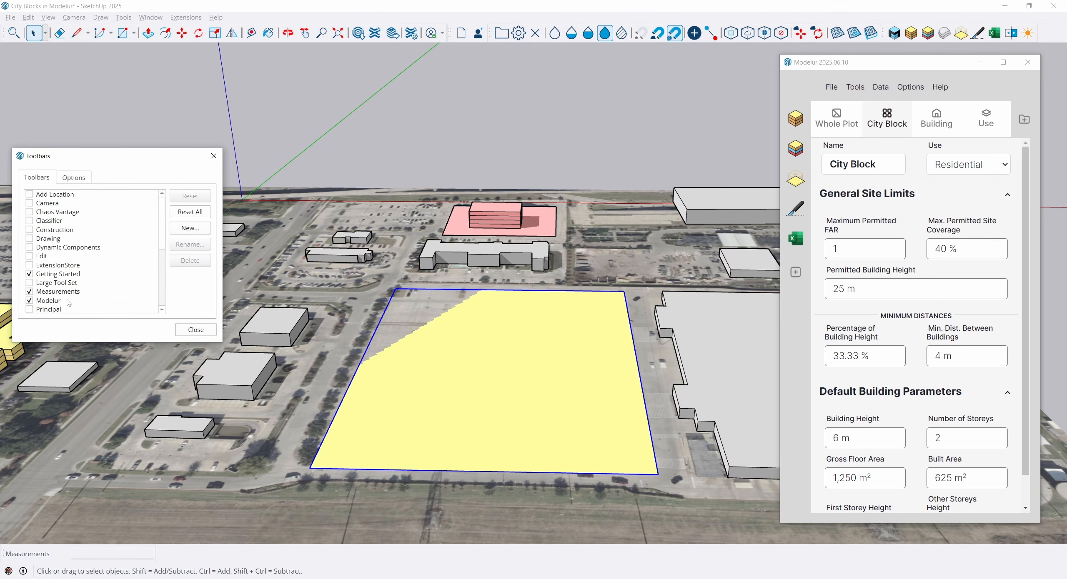
{"action": "left_click", "coordinate": [195, 329]}
Move the terrain imagery up by 0.01 m and save the model.
{"action": "left_click", "coordinate": [337, 342]}
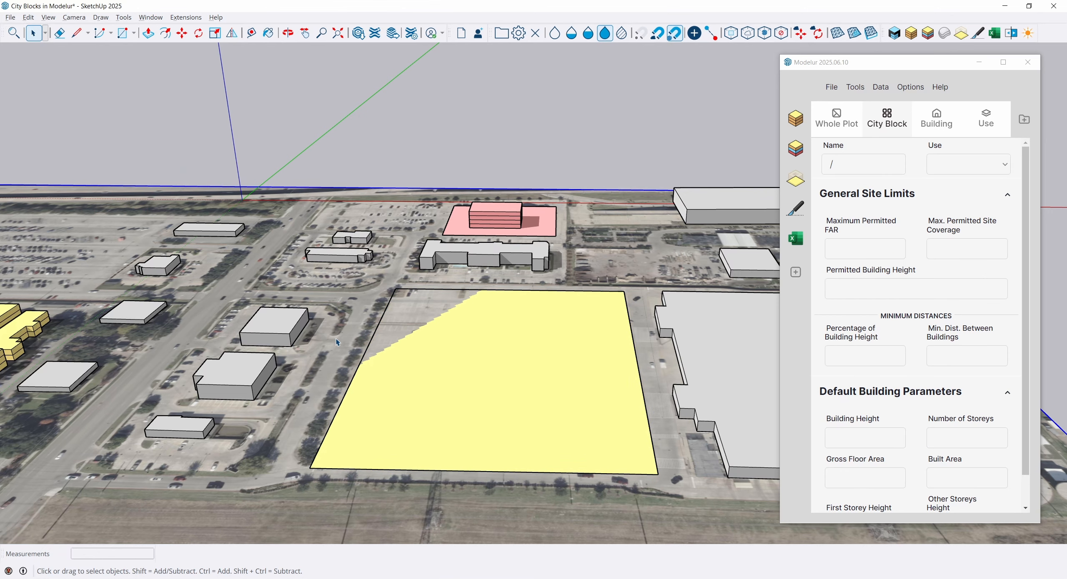
{"action": "key", "text": "m"}
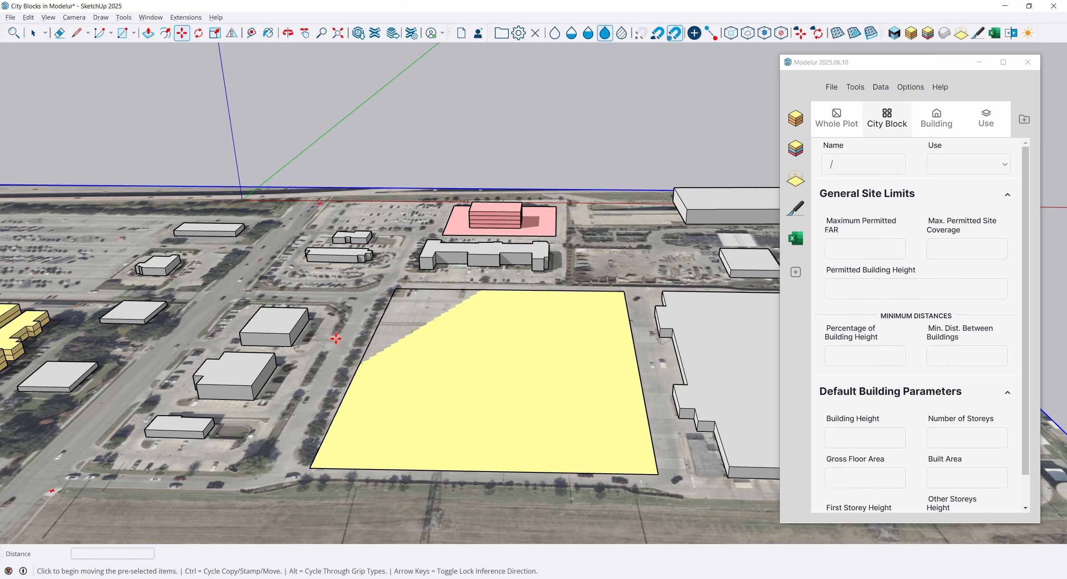
{"action": "left_click", "coordinate": [336, 338]}
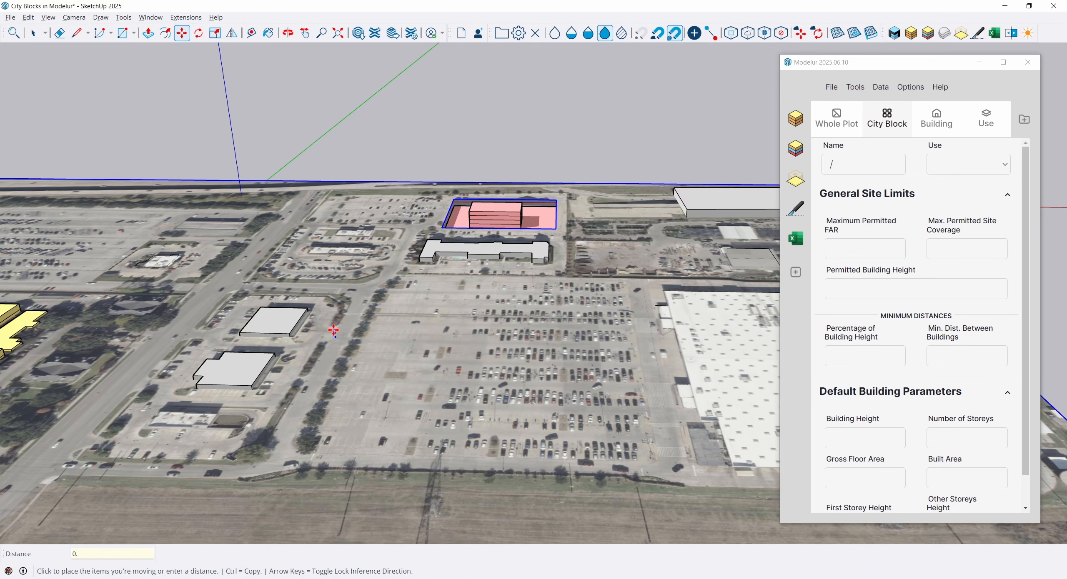
{"action": "key", "text": "Escape"}
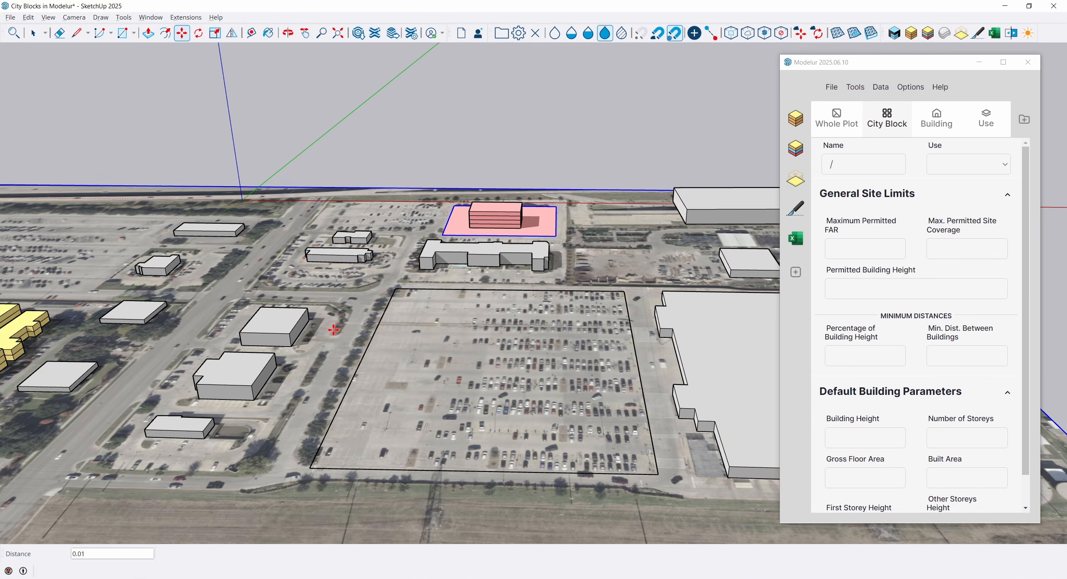
{"action": "key", "text": "space"}
{"action": "left_click", "coordinate": [522, 153]}
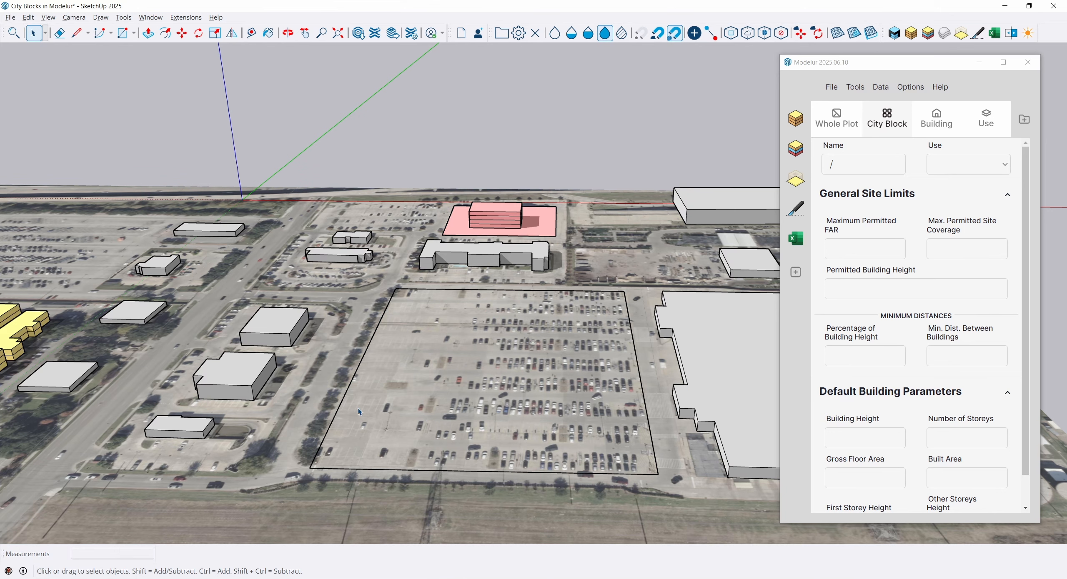
{"action": "key", "text": "ctrl+s"}
Show the Default Tray and move the Modelur window clear of it.
{"action": "left_click", "coordinate": [148, 17]}
{"action": "mouse_move", "coordinate": [162, 37]}
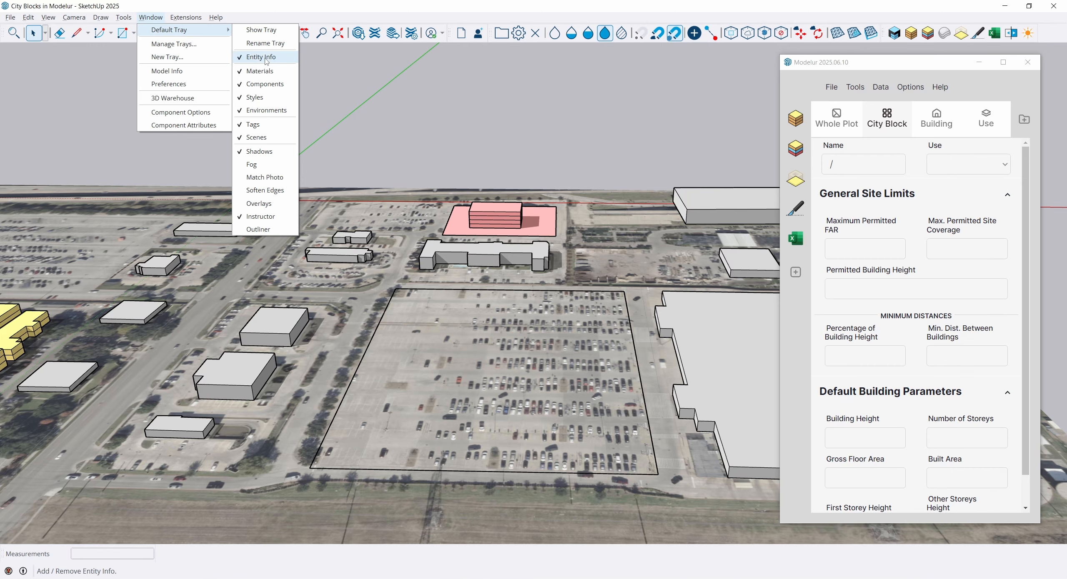
{"action": "left_click", "coordinate": [261, 30]}
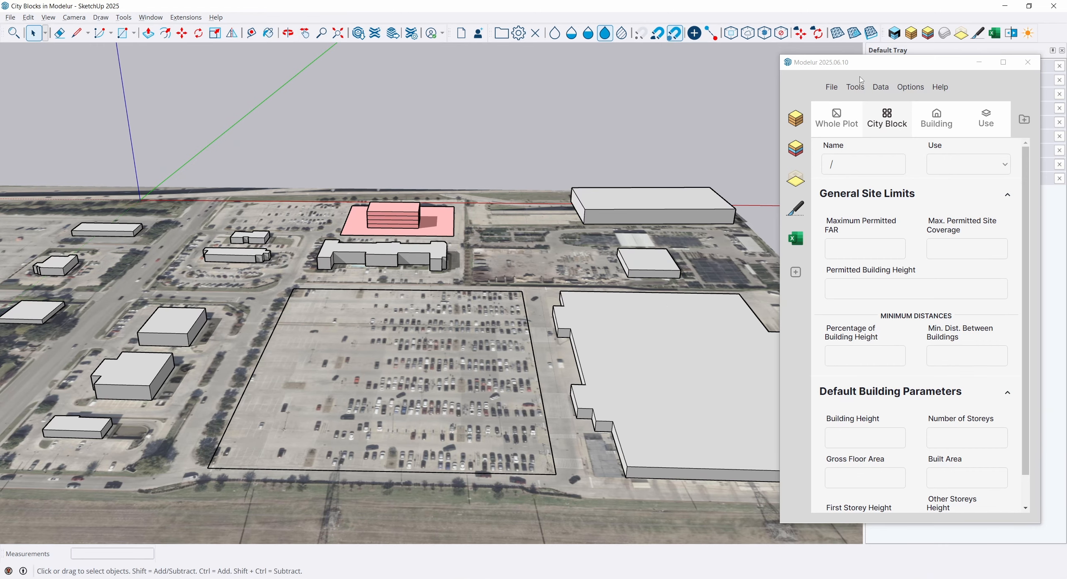
{"action": "left_click_drag", "start_coordinate": [866, 66], "coordinate": [664, 58]}
Set the opacity of the terrain imagery material covering the parking lot city block to 80.
{"action": "left_click", "coordinate": [896, 179]}
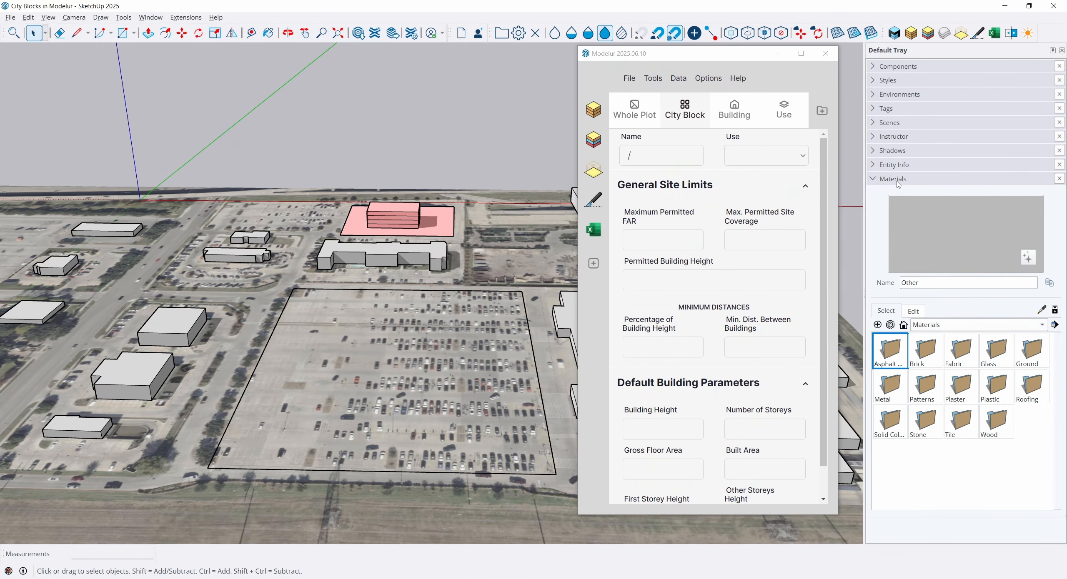
{"action": "left_click", "coordinate": [903, 326]}
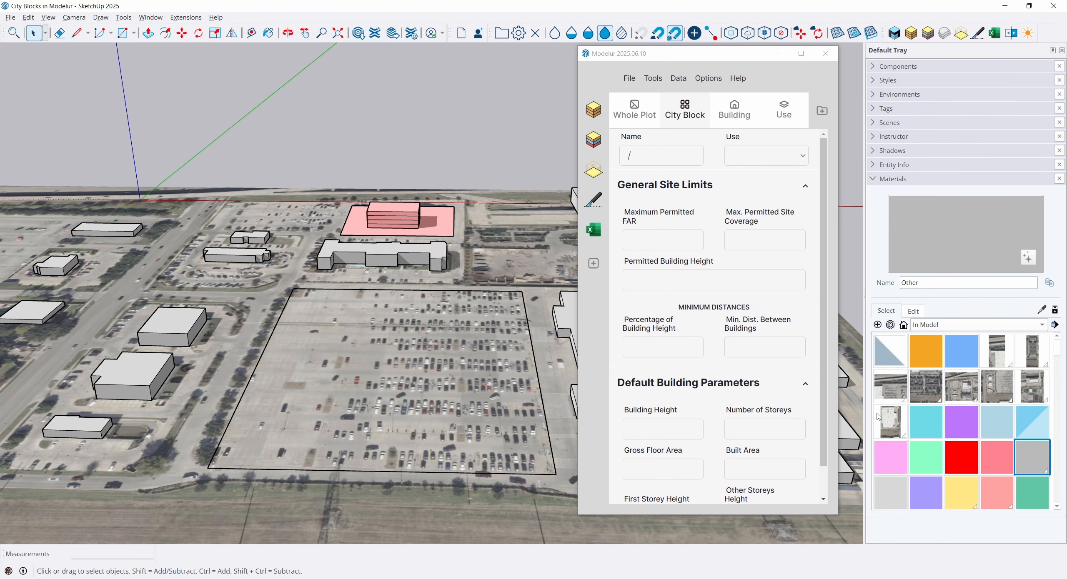
{"action": "left_click", "coordinate": [999, 398]}
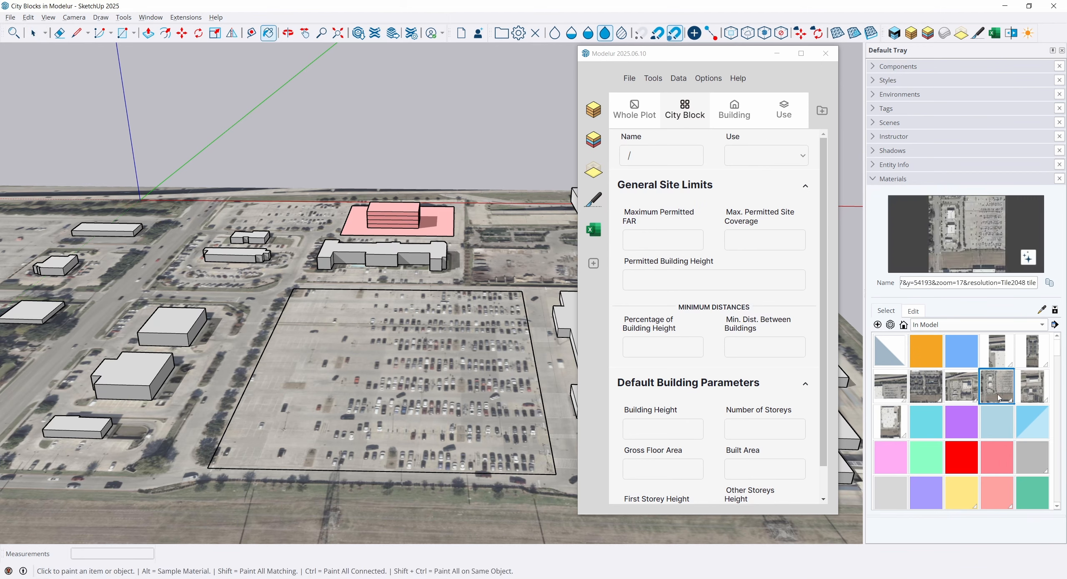
{"action": "left_click", "coordinate": [913, 312]}
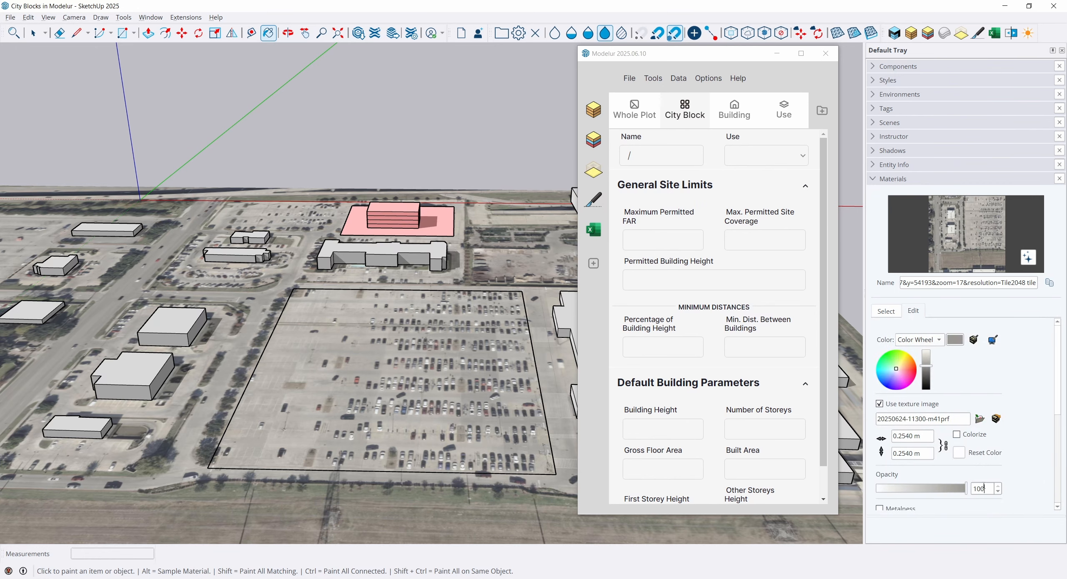
{"action": "type", "text": "80"}
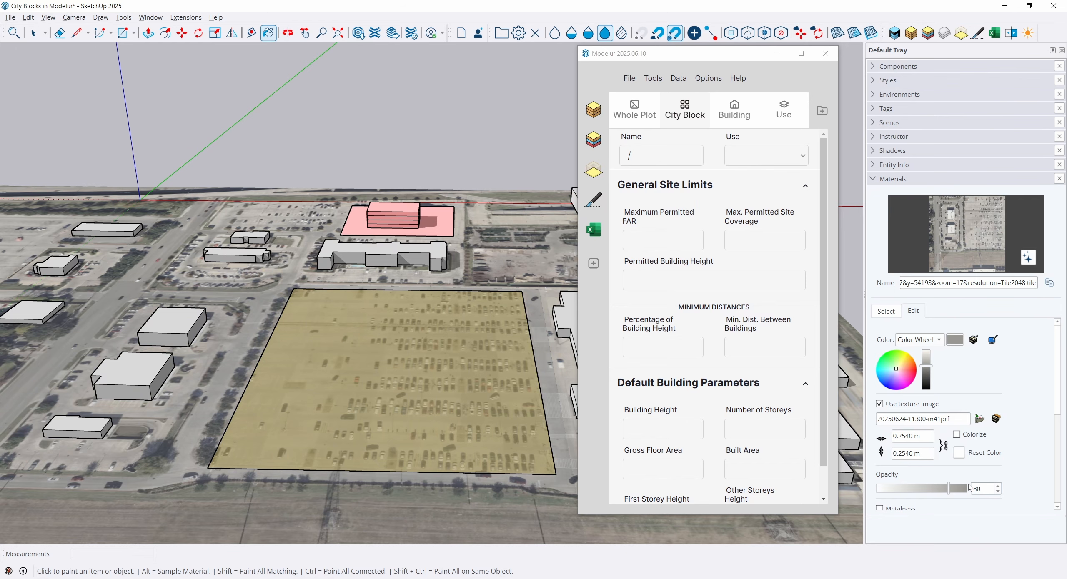
Set the opacity of the terrain imagery material beneath the yellow residential buildings to 80.
{"action": "middle_click_drag", "start_coordinate": [542, 420], "coordinate": [565, 338]}
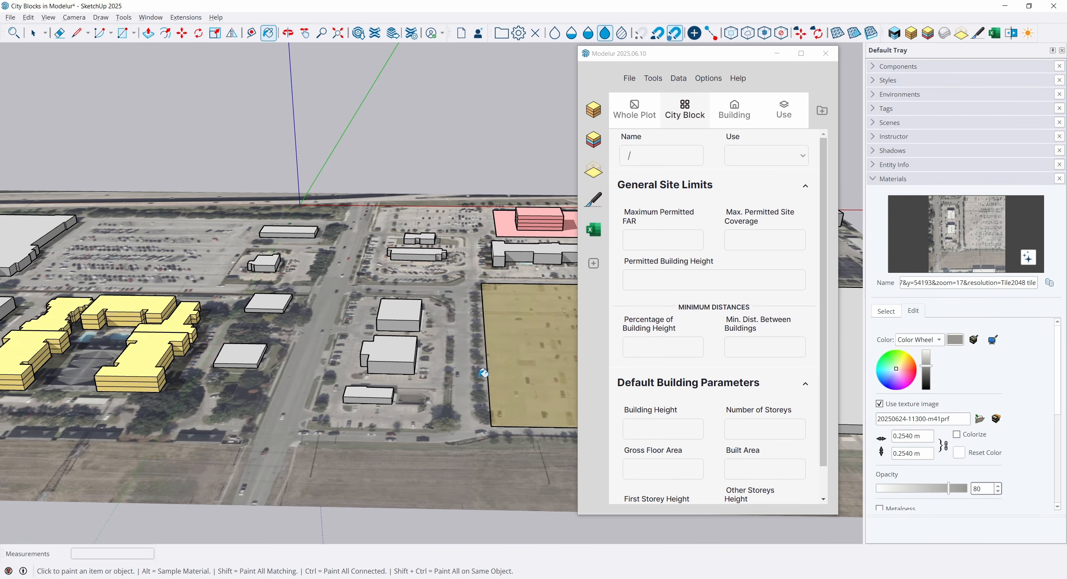
{"action": "left_click", "coordinate": [886, 311]}
{"action": "left_click", "coordinate": [995, 388]}
{"action": "left_click", "coordinate": [913, 311]}
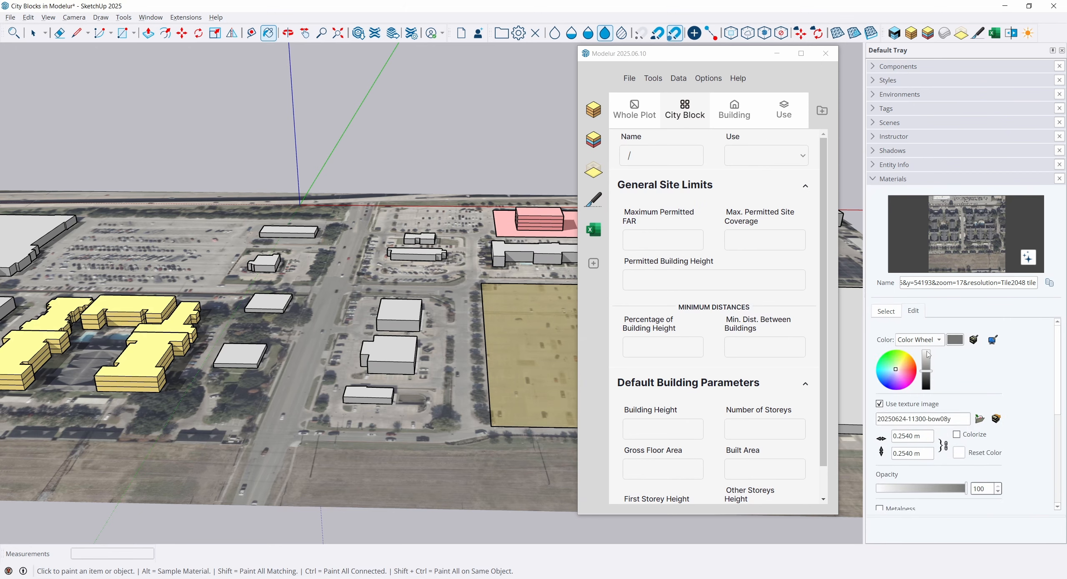
{"action": "left_click_drag", "start_coordinate": [989, 488], "coordinate": [971, 493]}
{"action": "type", "text": "80"}
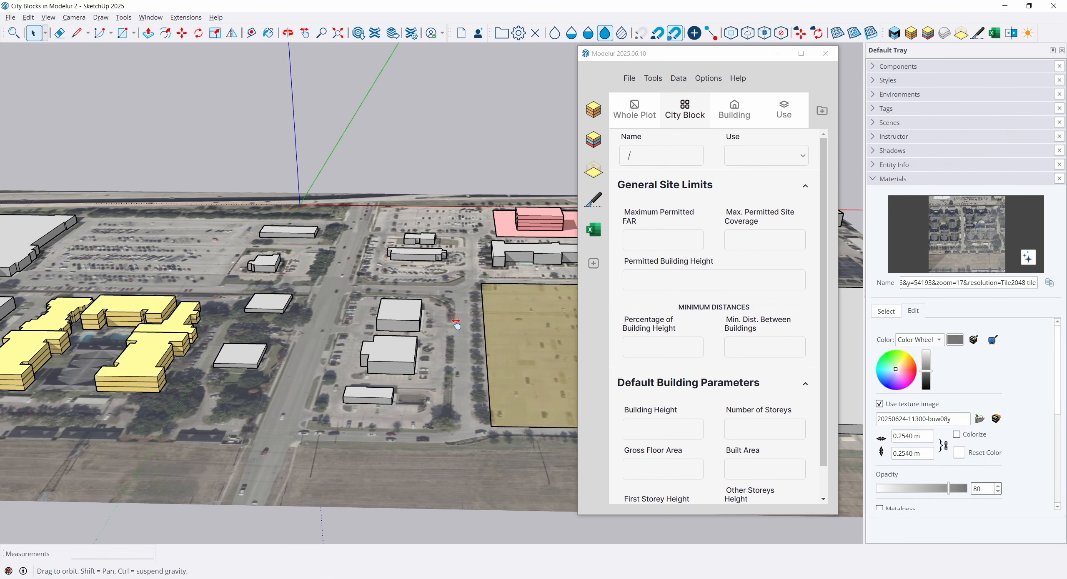
Restore the opacity of the terrain imagery material covering the parking lot city block to 100.
{"action": "middle_click_drag", "start_coordinate": [325, 321], "coordinate": [245, 323]}
{"action": "mouse_move", "coordinate": [389, 379]}
{"action": "middle_mouse_down"}
{"action": "mouse_move", "coordinate": [422, 350]}
{"action": "mouse_move", "coordinate": [380, 372]}
{"action": "middle_mouse_up"}
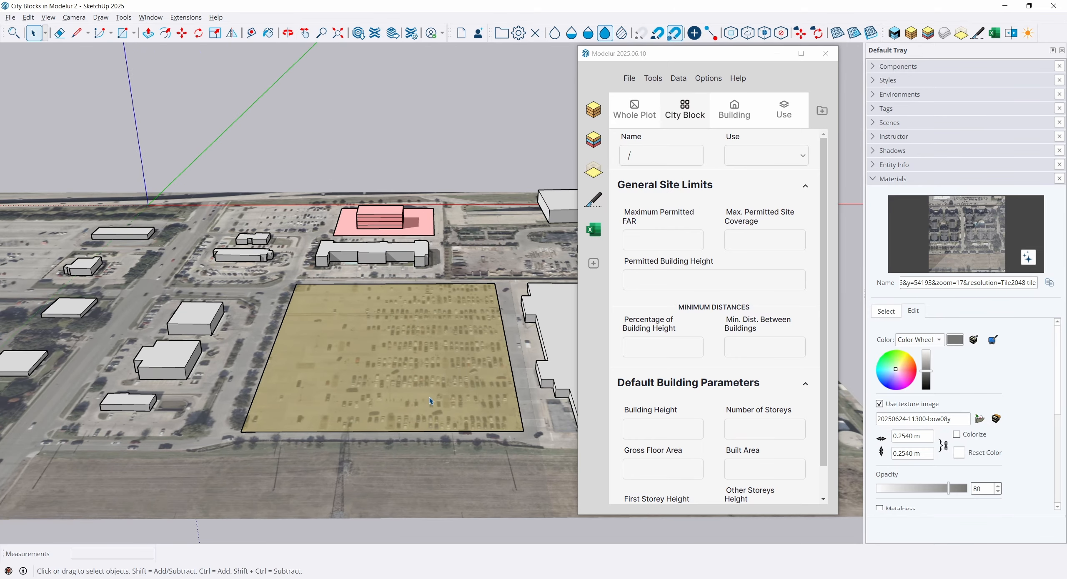
{"action": "left_click", "coordinate": [883, 315]}
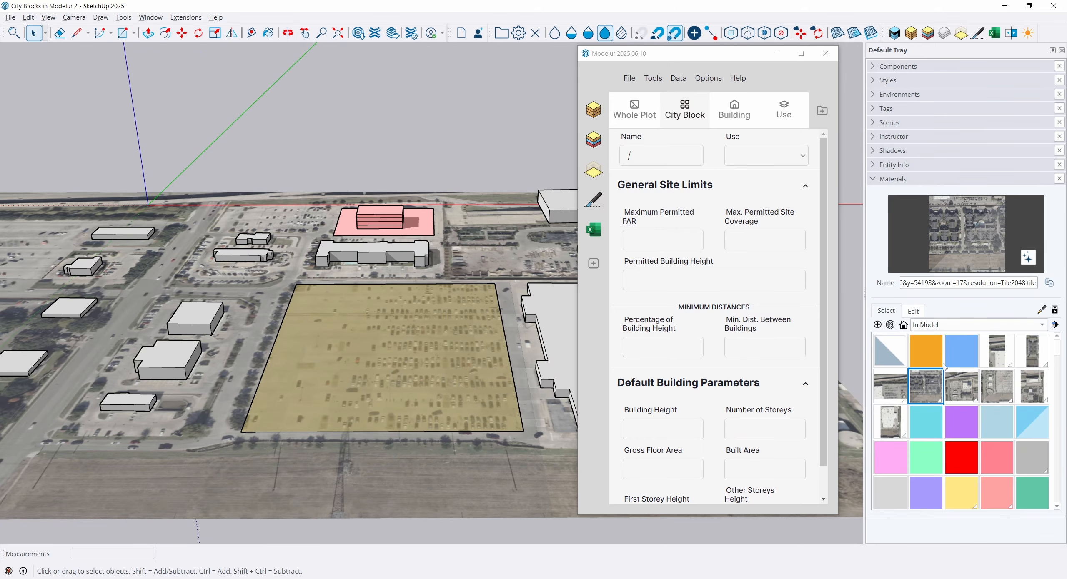
{"action": "double_click", "coordinate": [953, 383]}
{"action": "left_click_drag", "start_coordinate": [950, 489], "coordinate": [1038, 490]}
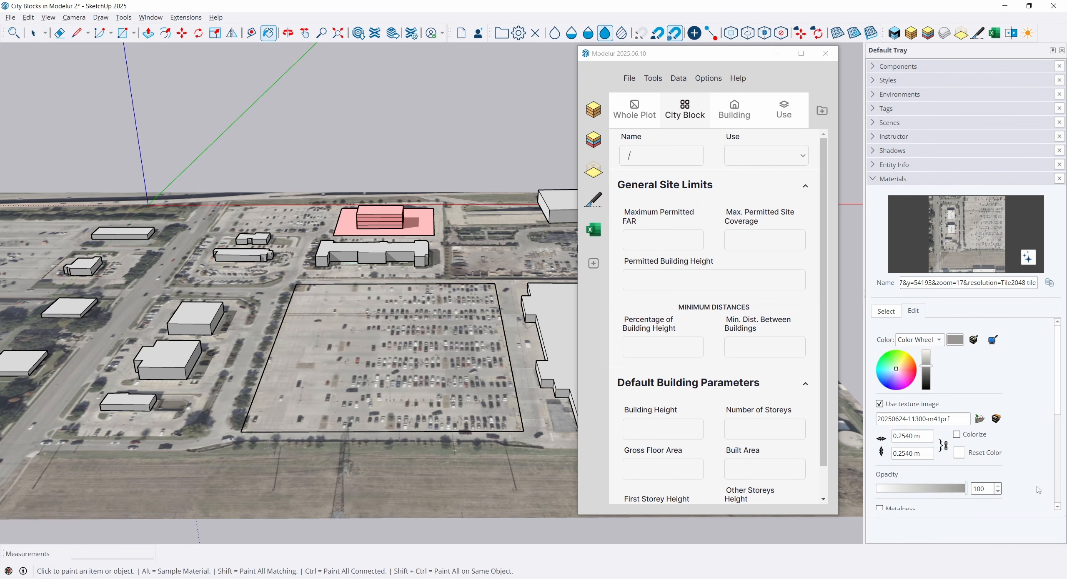
Clear the Default Tray and the Modelur window away from the parking lot and delete its city block.
{"action": "left_click", "coordinate": [1062, 50]}
{"action": "left_click_drag", "start_coordinate": [686, 56], "coordinate": [879, 67]}
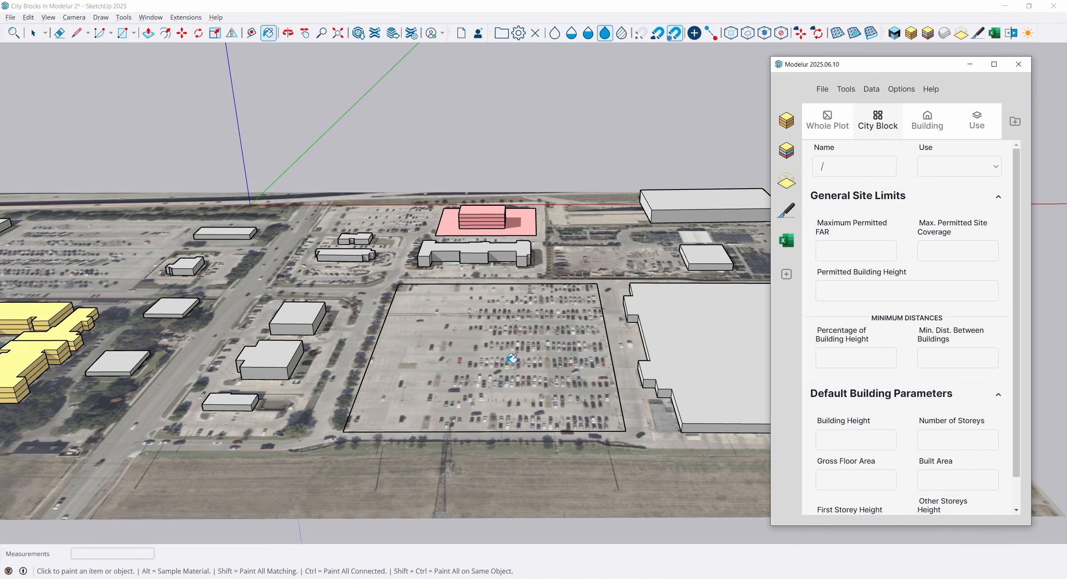
{"action": "left_click", "coordinate": [34, 32]}
{"action": "double_click", "coordinate": [513, 377]}
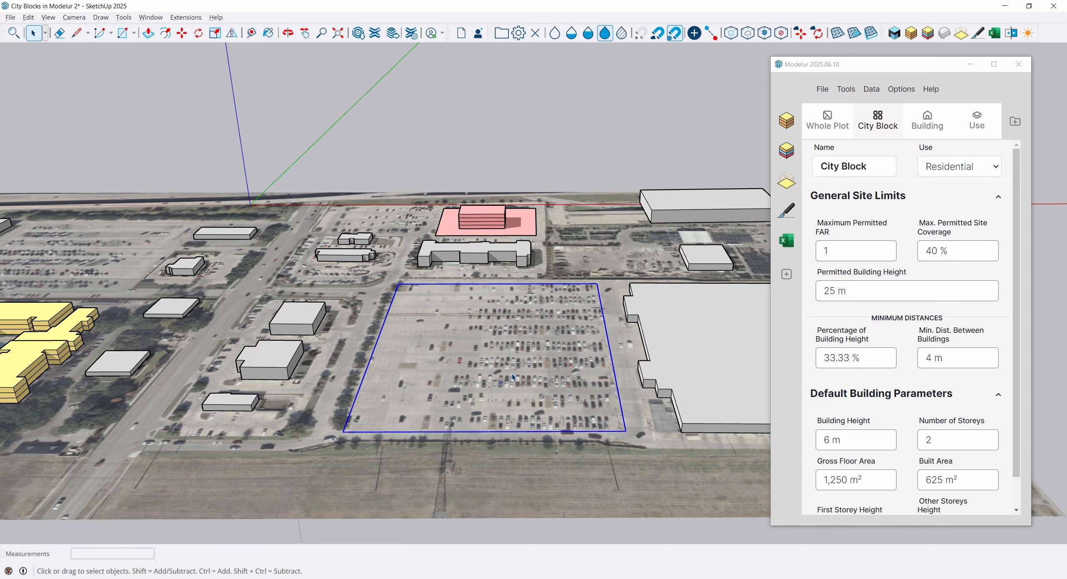
Draw a rectangle about 130 by 173 m over the parking lot and convert it into a Modelur city block.
{"action": "left_click", "coordinate": [123, 32]}
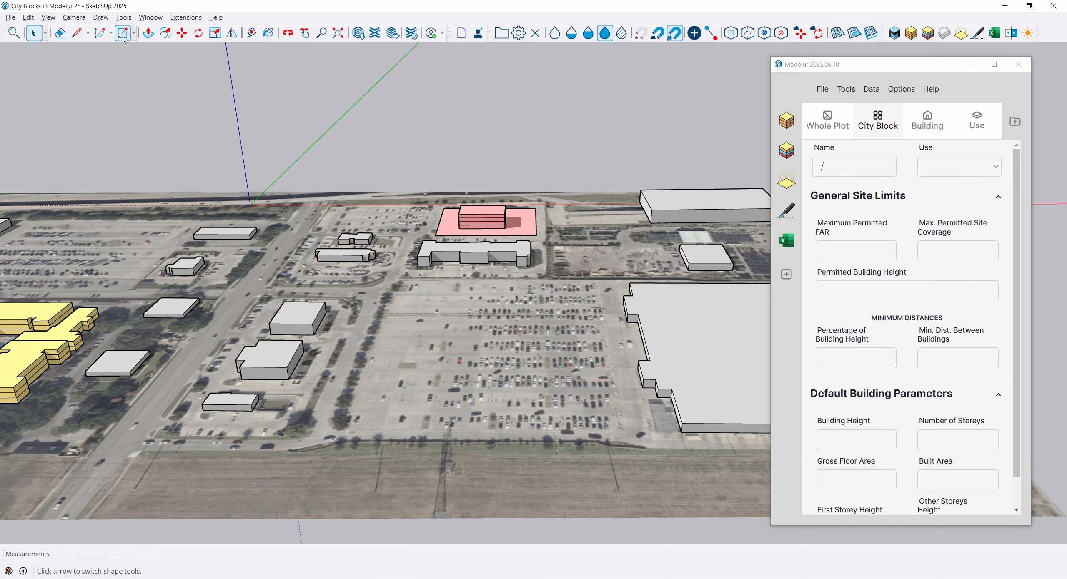
{"action": "left_click", "coordinate": [624, 432]}
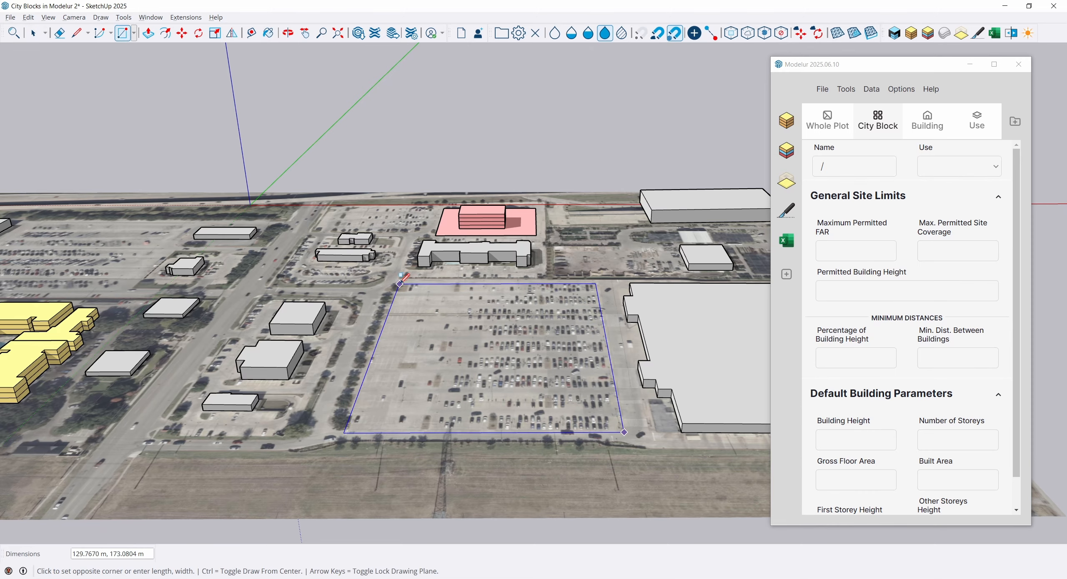
{"action": "left_click", "coordinate": [430, 288]}
{"action": "middle_click_drag", "start_coordinate": [430, 288], "coordinate": [377, 321]}
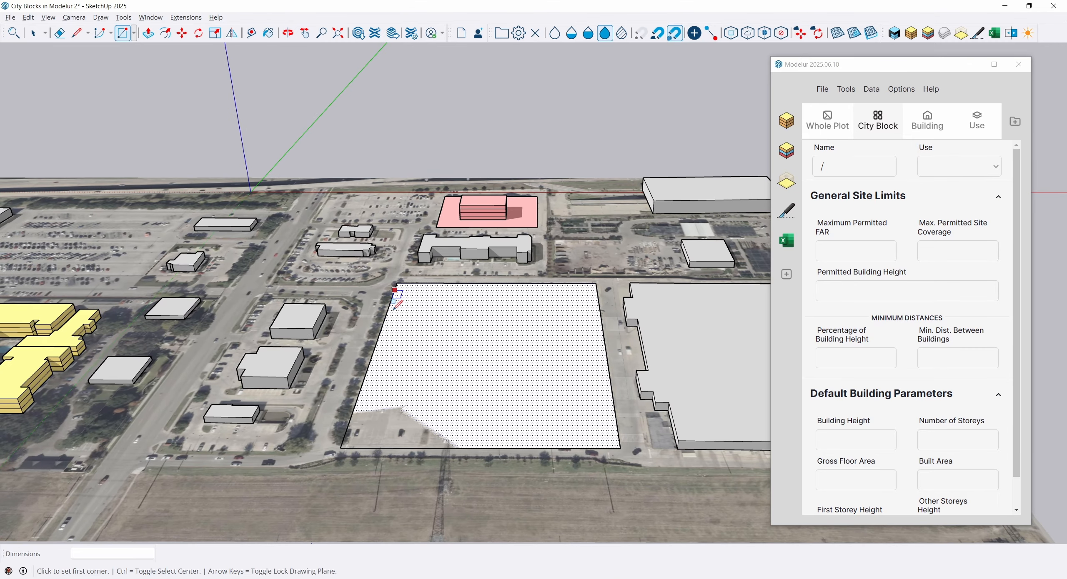
{"action": "key", "text": "space"}
{"action": "left_click", "coordinate": [788, 184]}
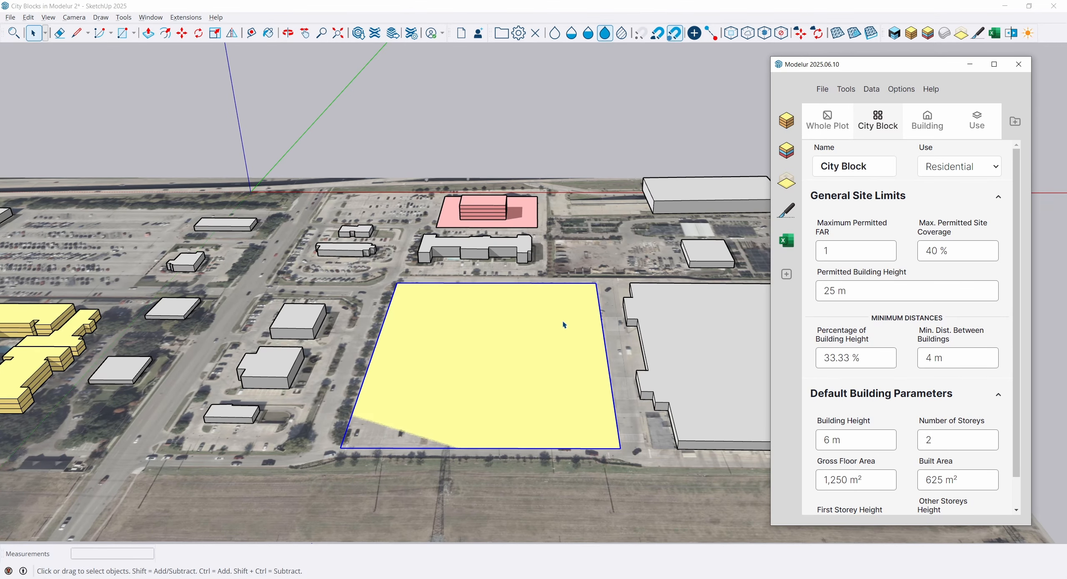
Inside the terrain, draw a rectangle matching the city block's footprint and delete the terrain face within it.
{"action": "double_click", "coordinate": [359, 326]}
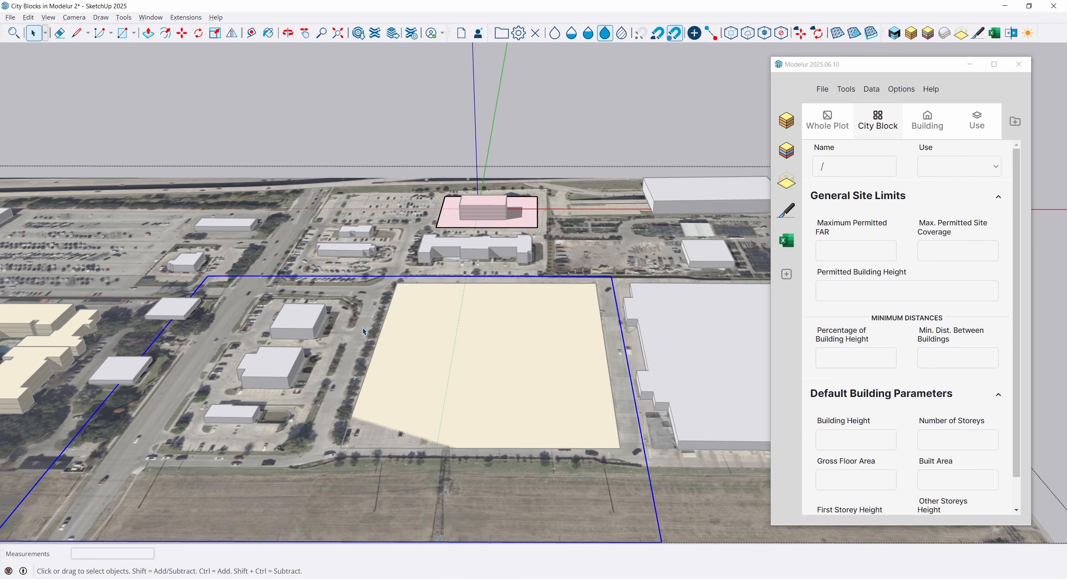
{"action": "key", "text": "r"}
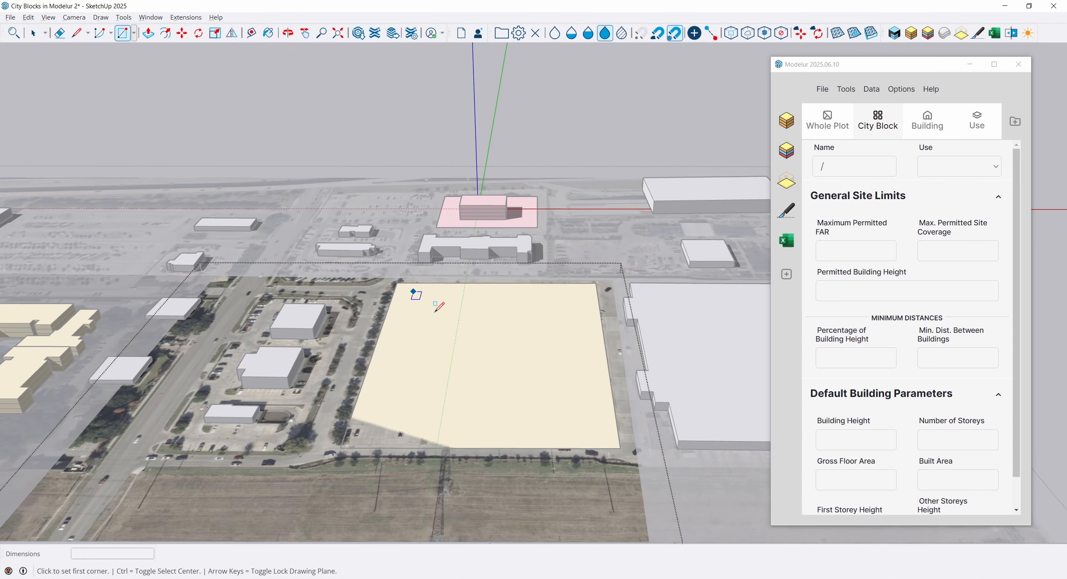
{"action": "left_click", "coordinate": [621, 448]}
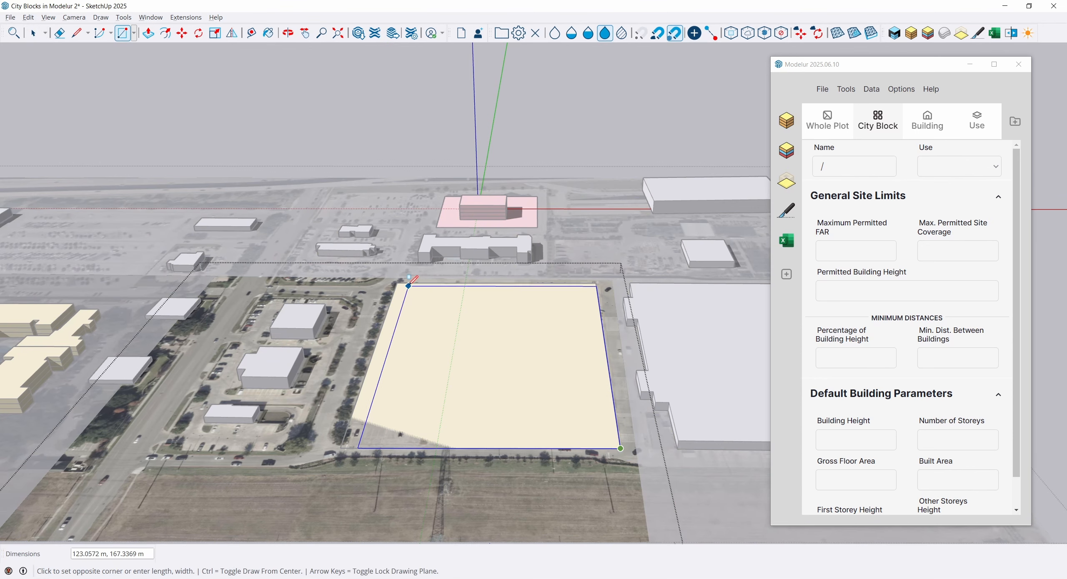
{"action": "left_click", "coordinate": [398, 283]}
{"action": "middle_click_drag", "start_coordinate": [483, 332], "coordinate": [490, 338]}
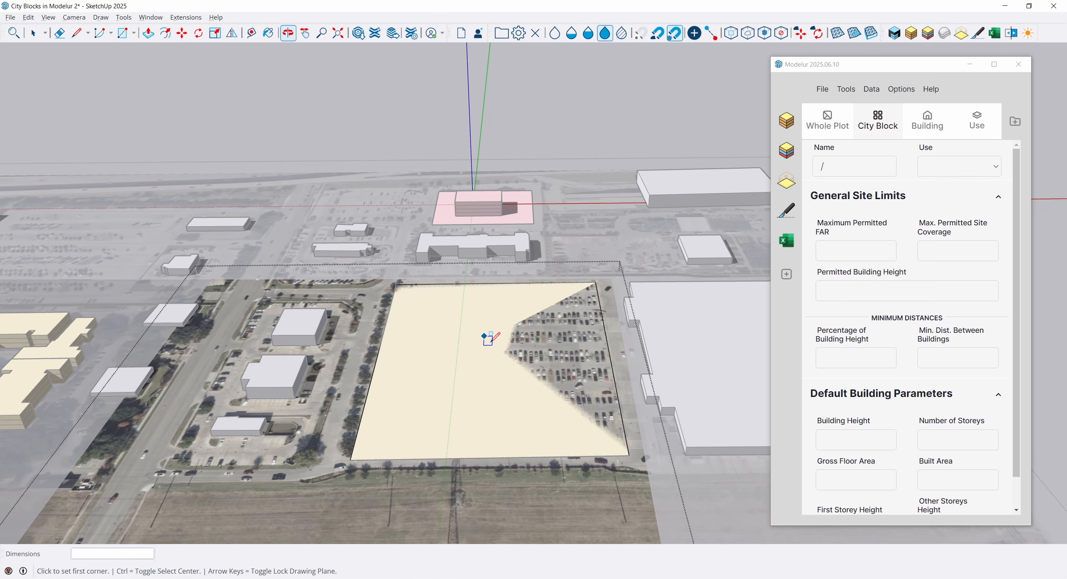
{"action": "key", "text": "space"}
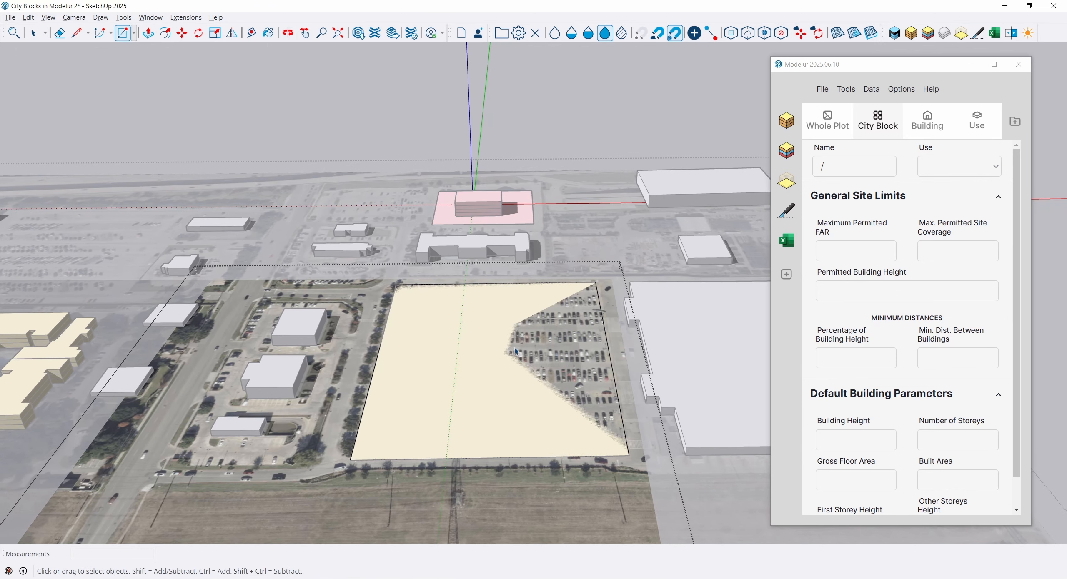
{"action": "middle_click_drag", "start_coordinate": [576, 357], "coordinate": [567, 324]}
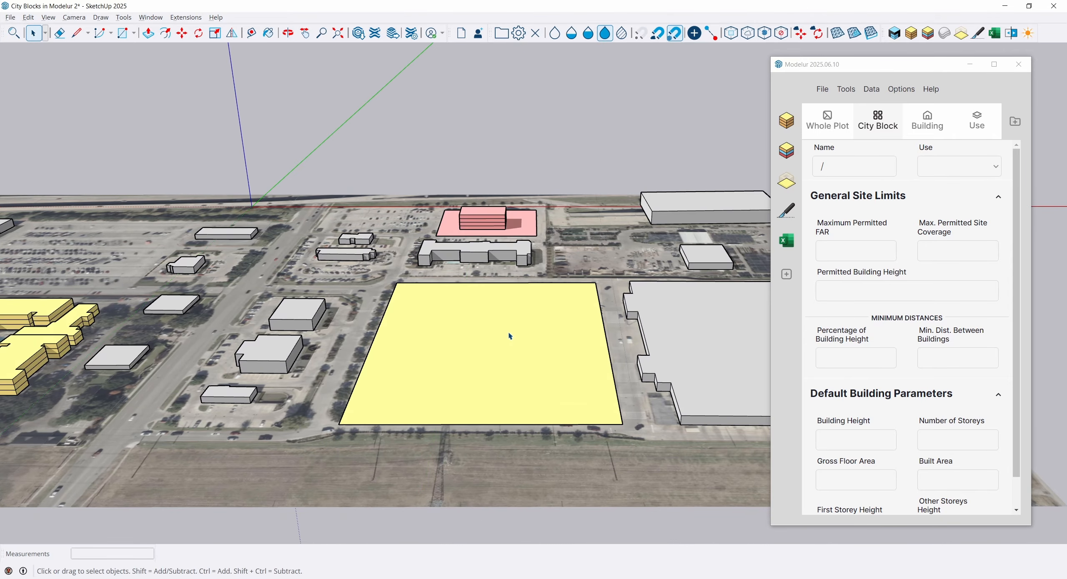
Delete the parking lot city block above the terrain cutout.
{"action": "left_click", "coordinate": [510, 335]}
{"action": "key", "text": "Delete"}
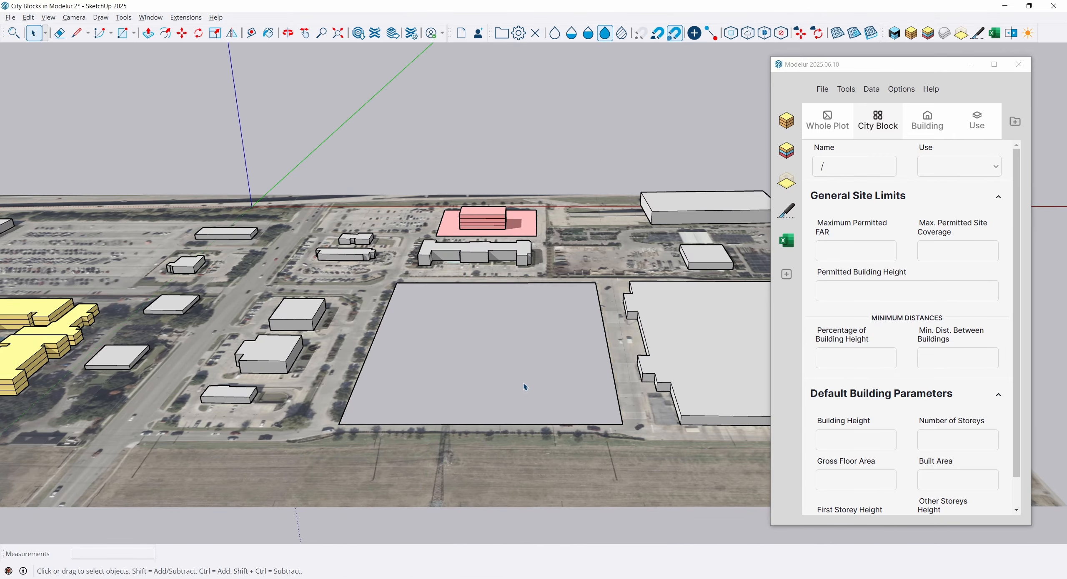
{"action": "key", "text": "o"}
{"action": "mouse_move", "coordinate": [514, 369]}
{"action": "left_mouse_down"}
{"action": "mouse_move", "coordinate": [452, 247]}
{"action": "mouse_move", "coordinate": [479, 249]}
{"action": "mouse_move", "coordinate": [519, 353]}
{"action": "mouse_move", "coordinate": [519, 387]}
{"action": "left_mouse_up"}
{"action": "key", "text": "space"}
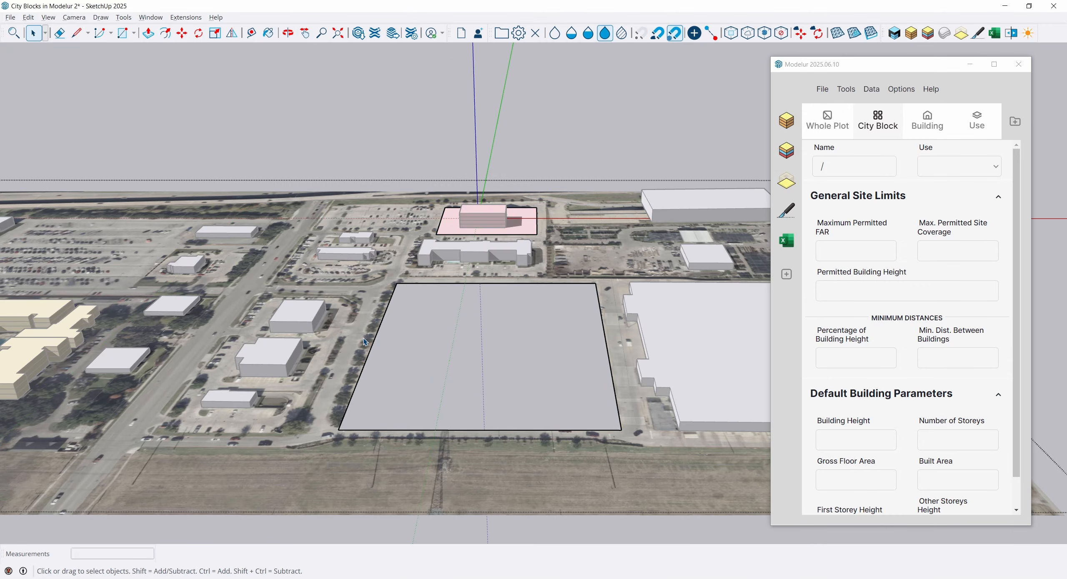
Inside the terrain, draw a rectangle across opposite corners of the cutout to close it with a face.
{"action": "double_click", "coordinate": [364, 342]}
{"action": "key", "text": "r"}
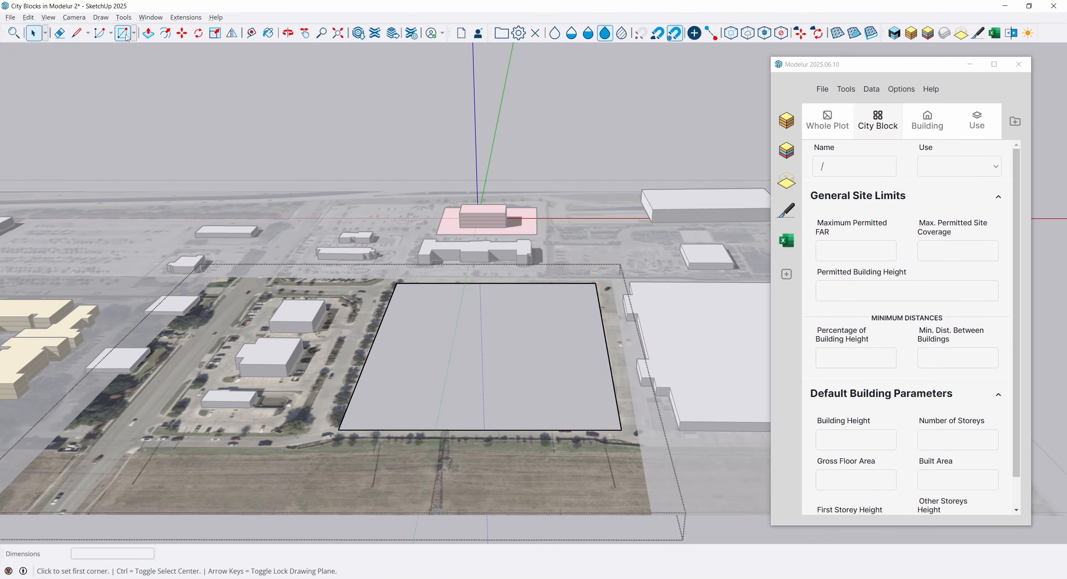
{"action": "left_click", "coordinate": [621, 430]}
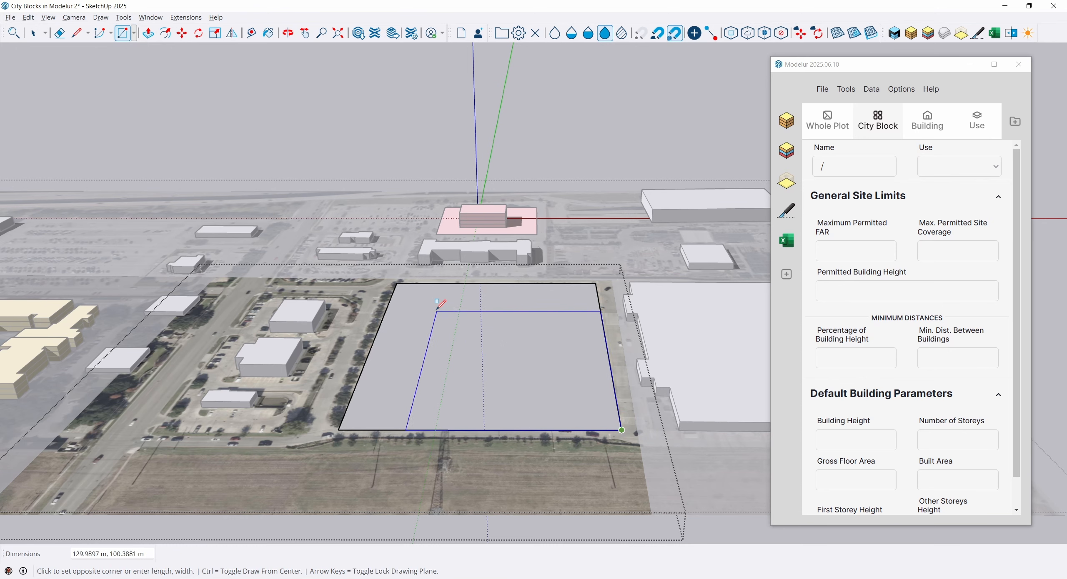
{"action": "left_click", "coordinate": [397, 283]}
{"action": "key", "text": "space"}
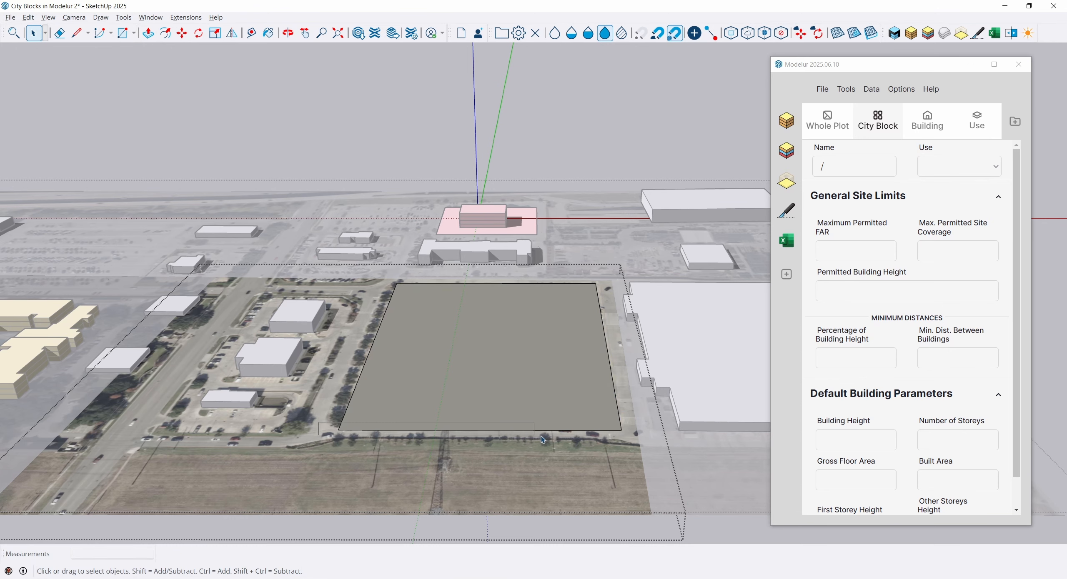
Delete the new rectangle's boundary edges together with its face from the terrain and return to the whole model.
{"action": "middle_click_drag", "start_coordinate": [391, 306], "coordinate": [432, 358]}
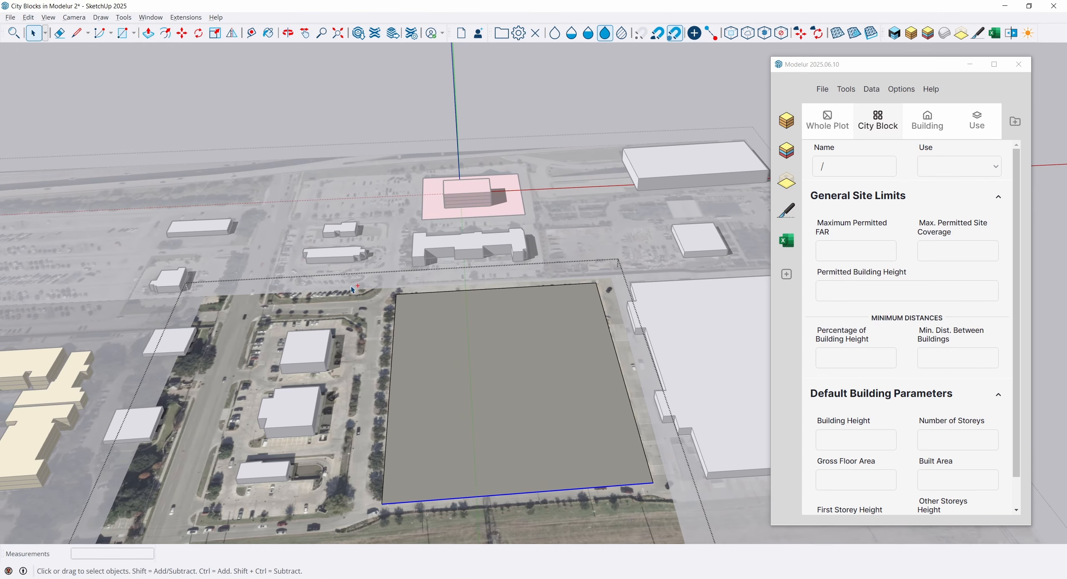
{"action": "left_click_drag", "start_coordinate": [361, 288], "coordinate": [415, 512], "text": "ctrl"}
{"action": "left_click_drag", "start_coordinate": [388, 281], "coordinate": [662, 497], "text": "ctrl"}
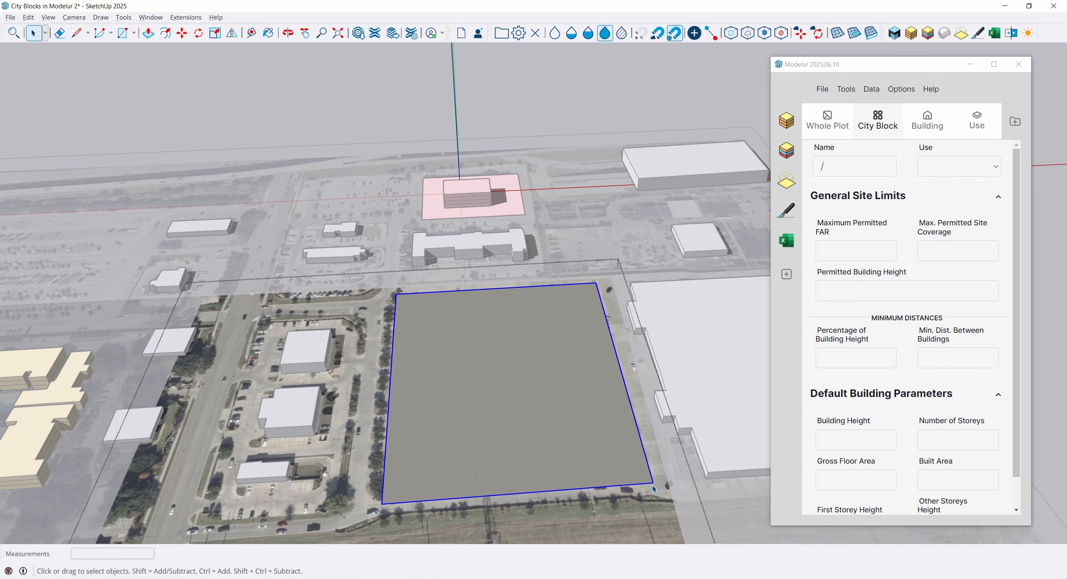
{"action": "key", "text": "Delete"}
{"action": "middle_click_drag", "start_coordinate": [613, 446], "coordinate": [546, 341]}
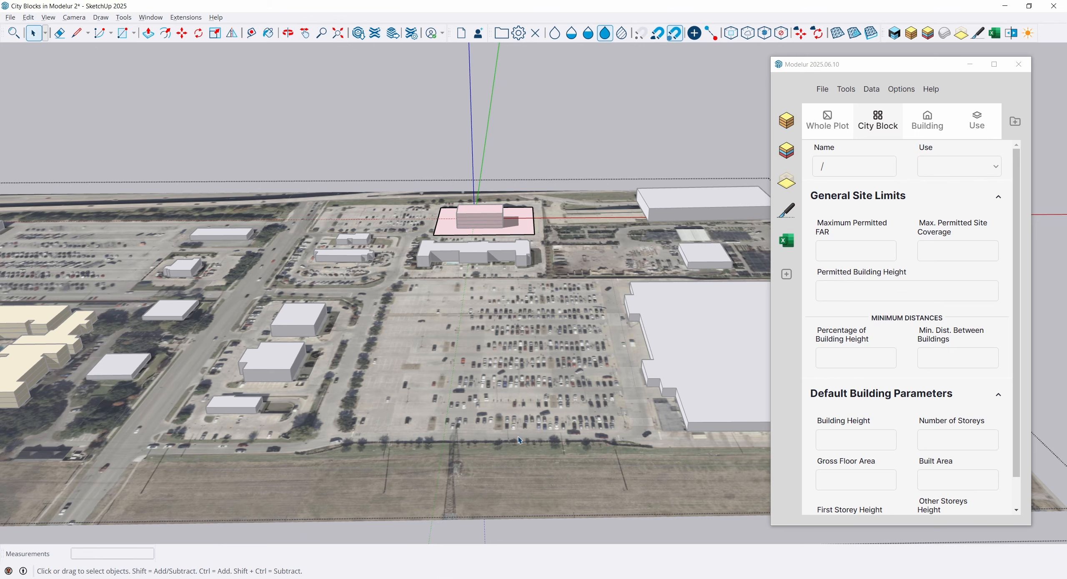
Undo the terrain repair and the deletion of the parking lot city block.
{"action": "double_click", "coordinate": [520, 440]}
{"action": "key", "text": "ctrl+z"}
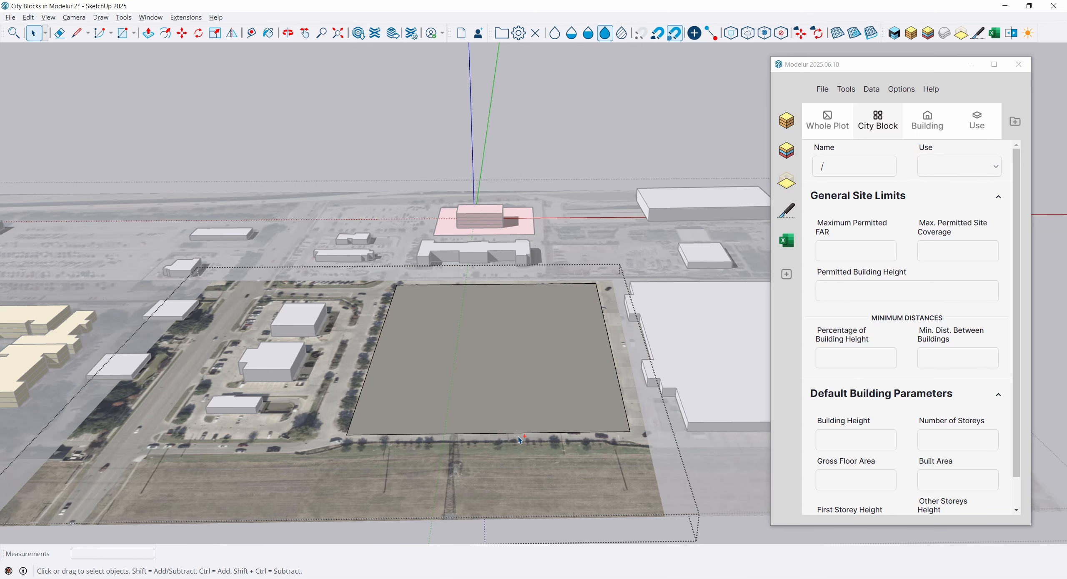
{"action": "key", "text": "Escape"}
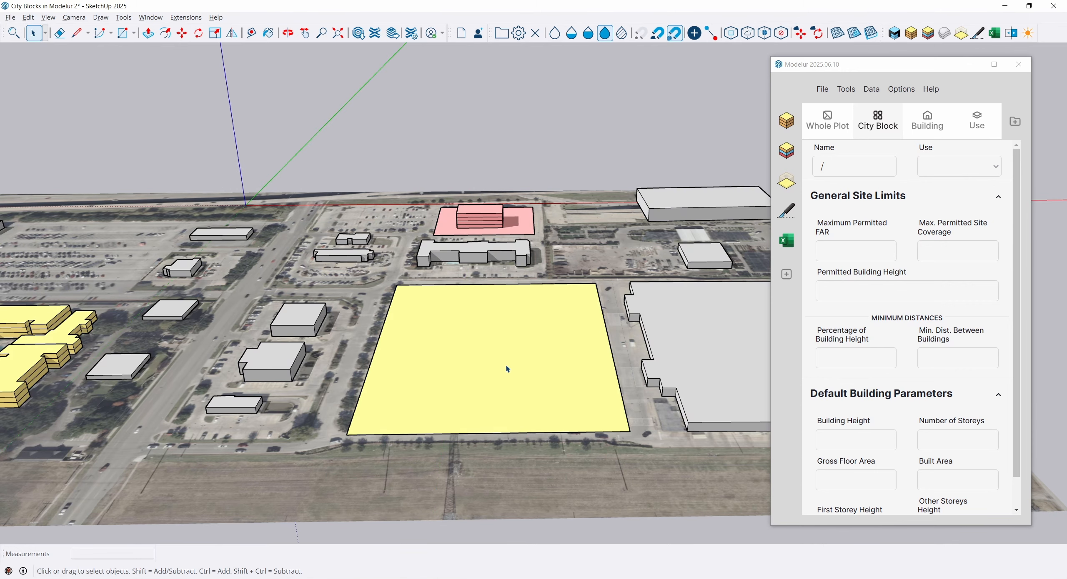
Set the use of the parking lot city block to Parking.
{"action": "left_click", "coordinate": [507, 369]}
{"action": "left_click", "coordinate": [958, 167]}
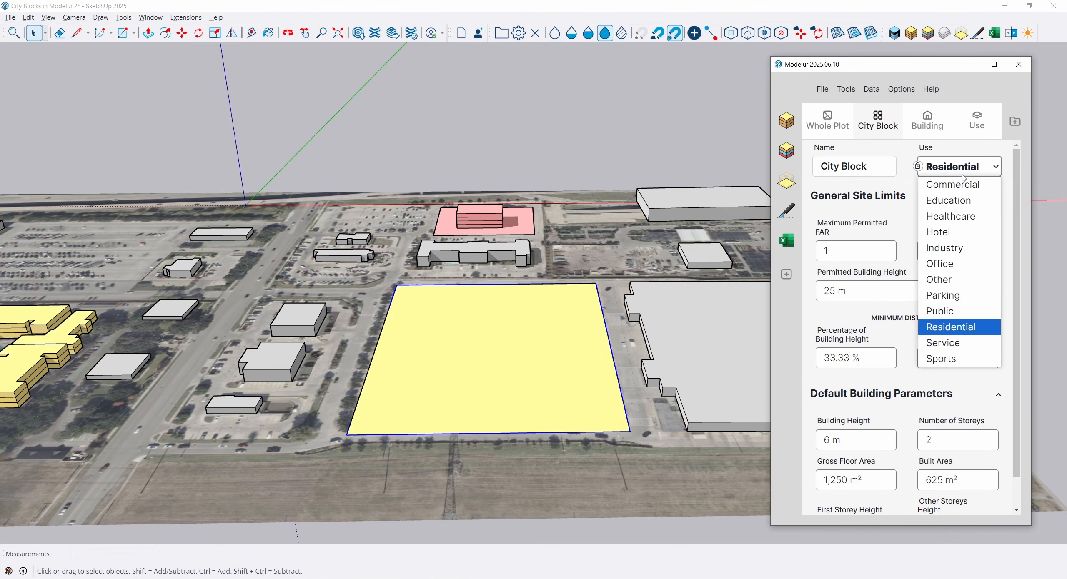
{"action": "left_click", "coordinate": [954, 296]}
Draw a rectangle about 111.7 by 106.5 m around the yellow residential buildings and convert it into a city block.
{"action": "middle_click_drag", "start_coordinate": [234, 366], "coordinate": [575, 365], "text": "shift"}
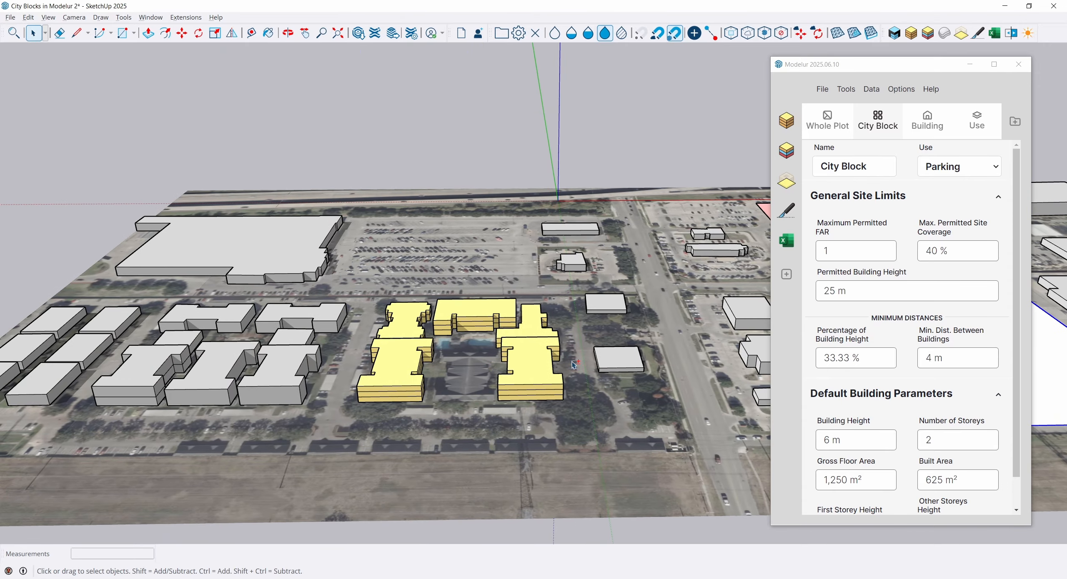
{"action": "middle_click_drag", "start_coordinate": [431, 338], "coordinate": [500, 374]}
{"action": "scroll", "coordinate": [500, 375], "scroll_direction": "up", "scroll_amount": 3}
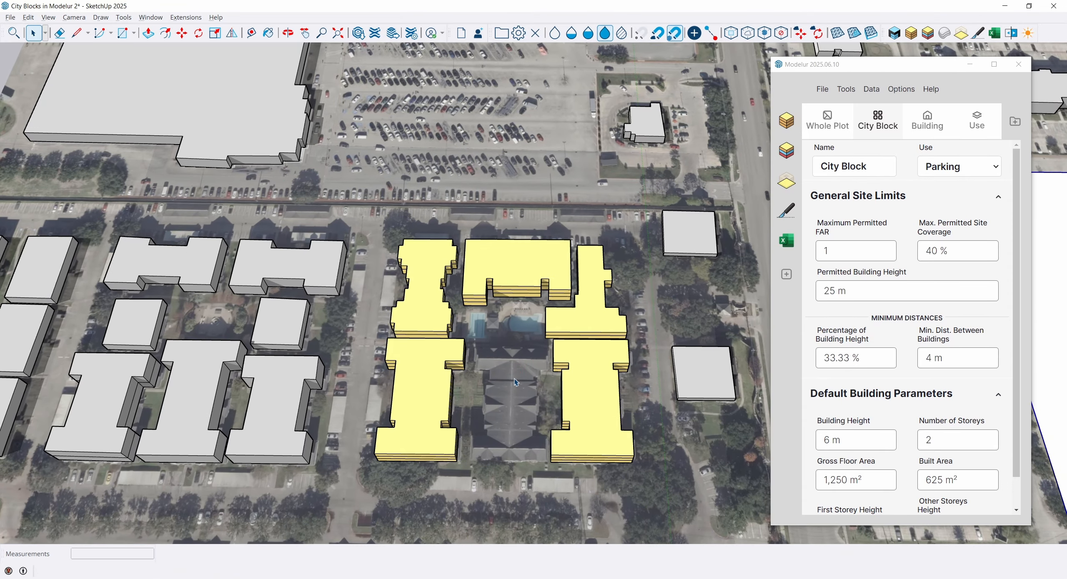
{"action": "left_click", "coordinate": [124, 35]}
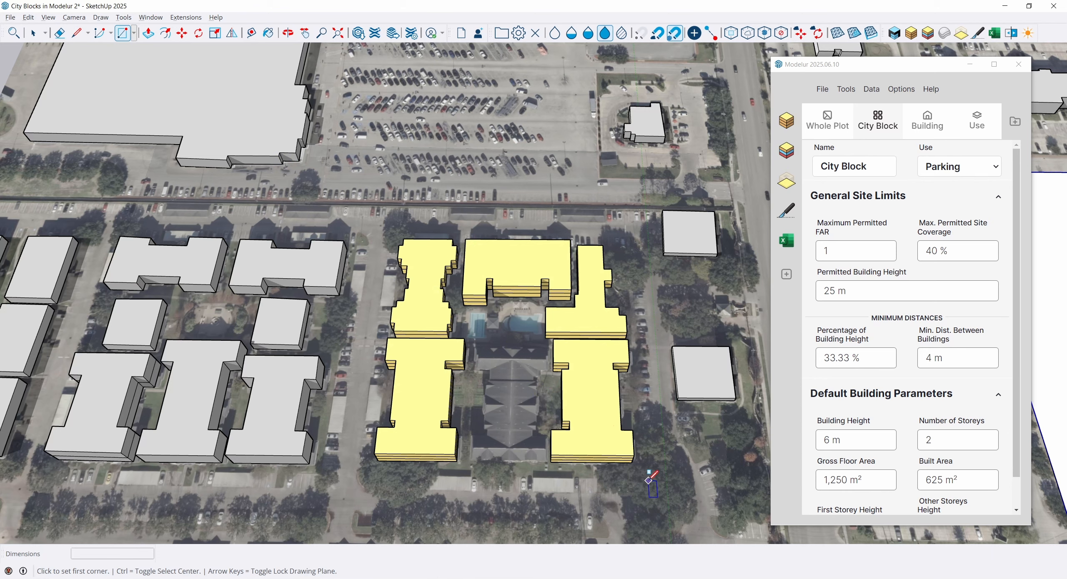
{"action": "left_click", "coordinate": [646, 472]}
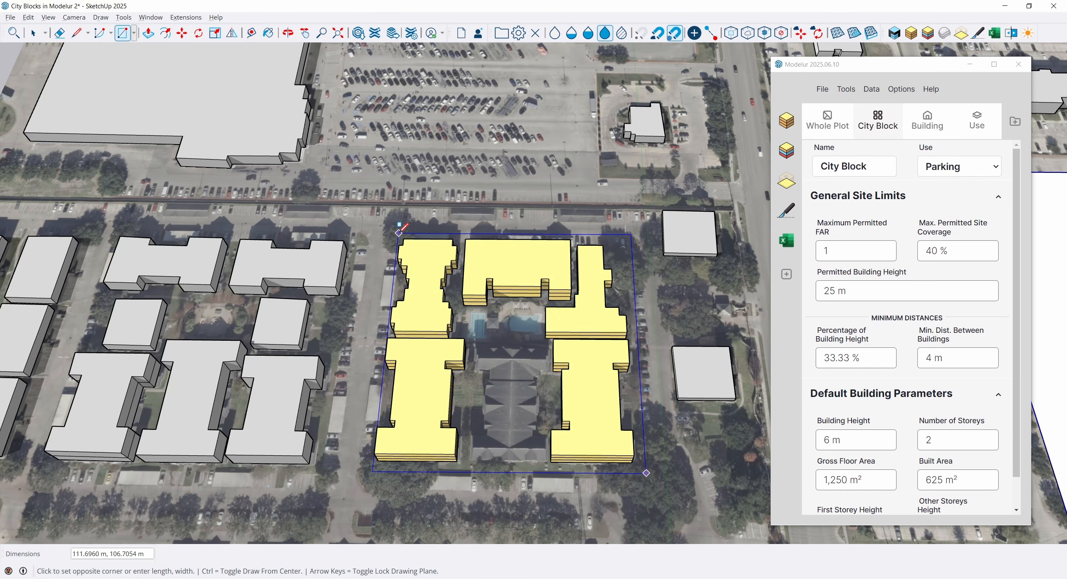
{"action": "left_click", "coordinate": [399, 234]}
{"action": "left_click", "coordinate": [787, 181]}
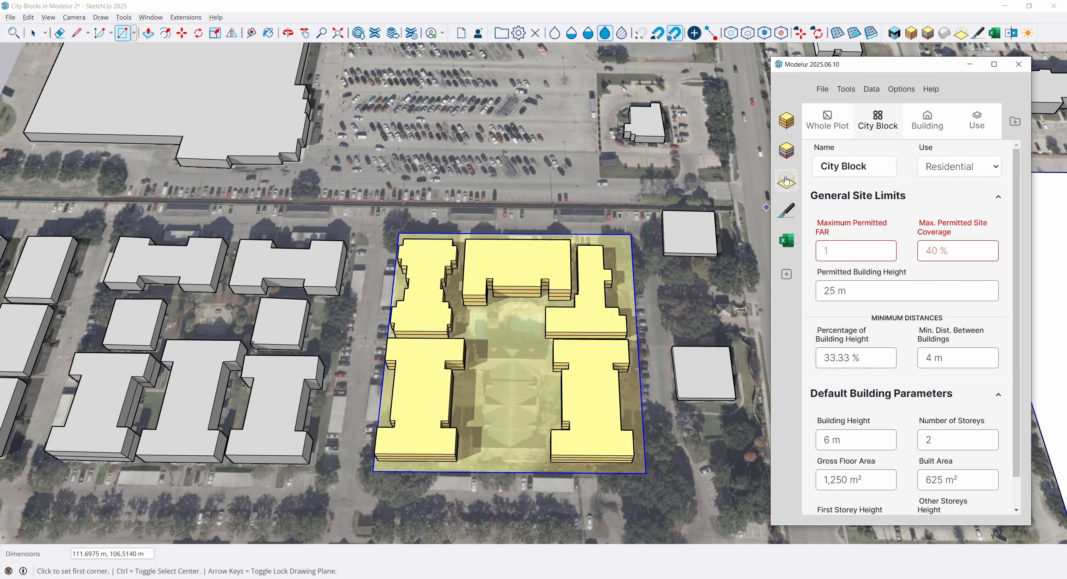
{"action": "middle_click_drag", "start_coordinate": [623, 230], "coordinate": [529, 263]}
{"action": "middle_click_drag", "start_coordinate": [482, 332], "coordinate": [543, 312]}
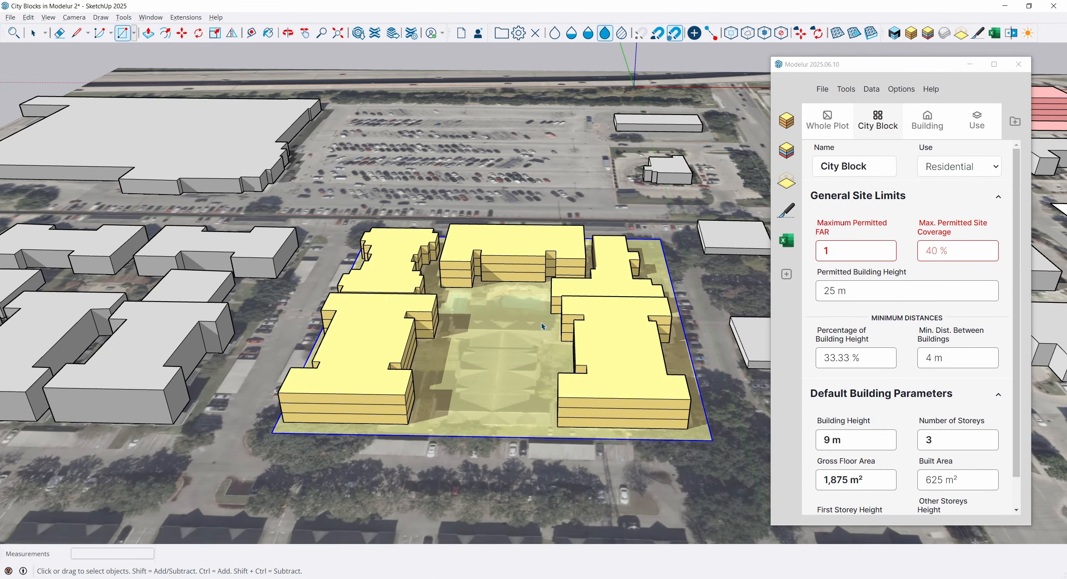
Inside the terrain, trace a rectangle over the residential city block's footprint, delete the enclosed face and return to the whole model.
{"action": "key", "text": "space"}
{"action": "left_click", "coordinate": [470, 467]}
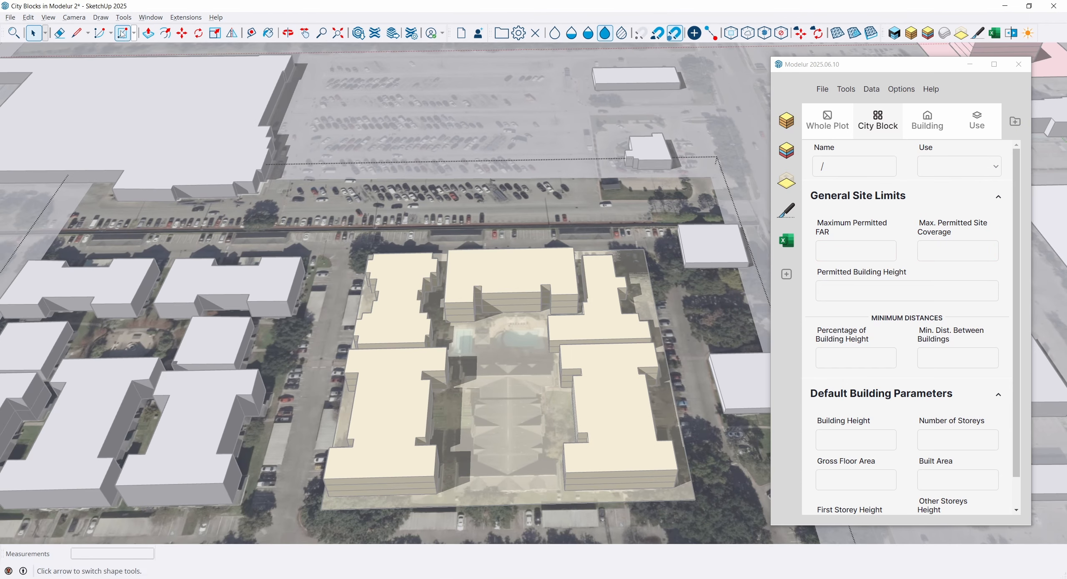
{"action": "left_click", "coordinate": [123, 33]}
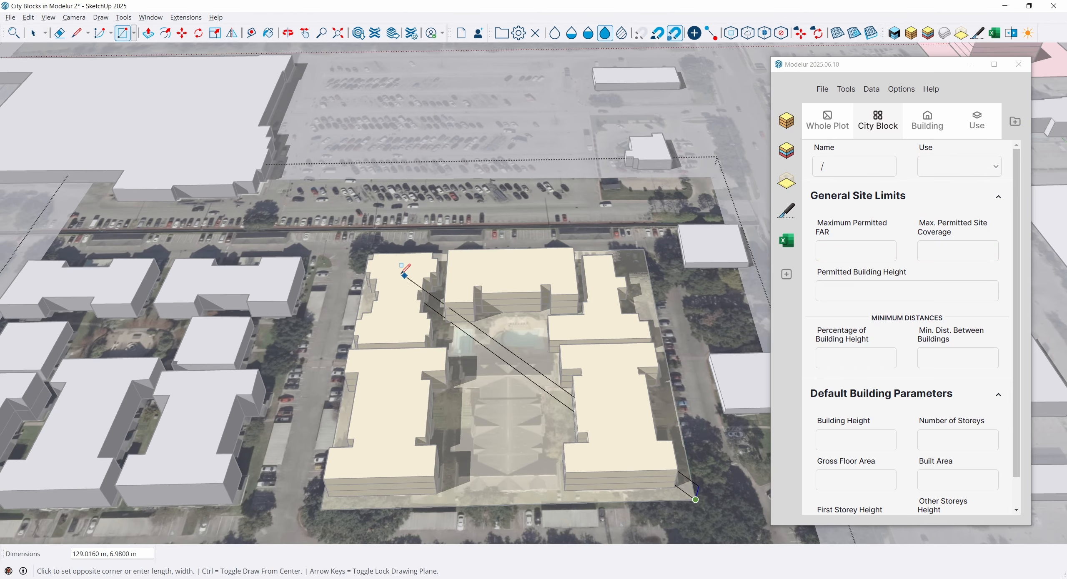
{"action": "key", "text": "space"}
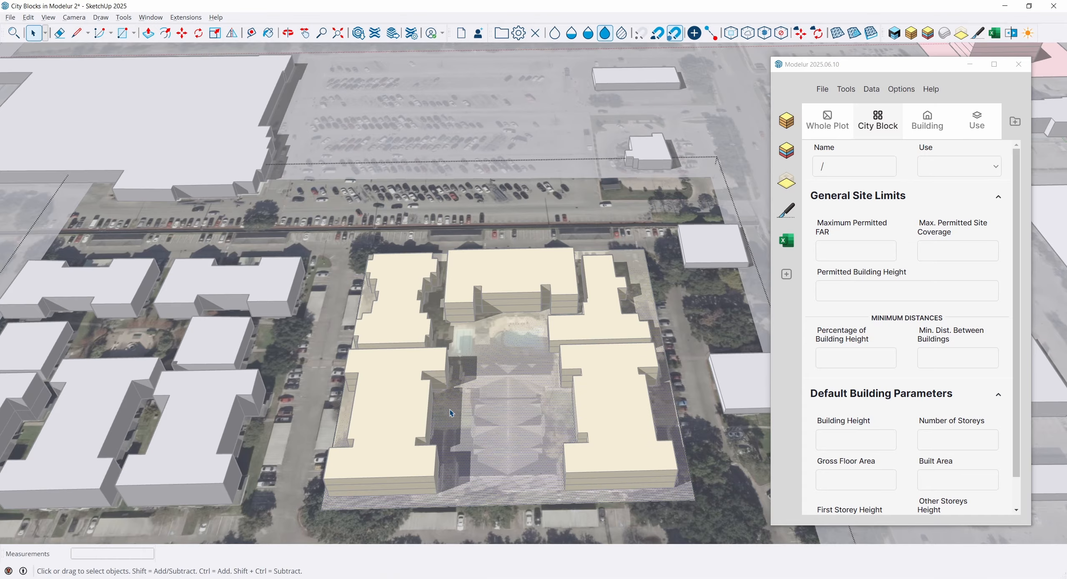
{"action": "middle_click_drag", "start_coordinate": [478, 412], "coordinate": [510, 295]}
{"action": "key", "text": "Escape"}
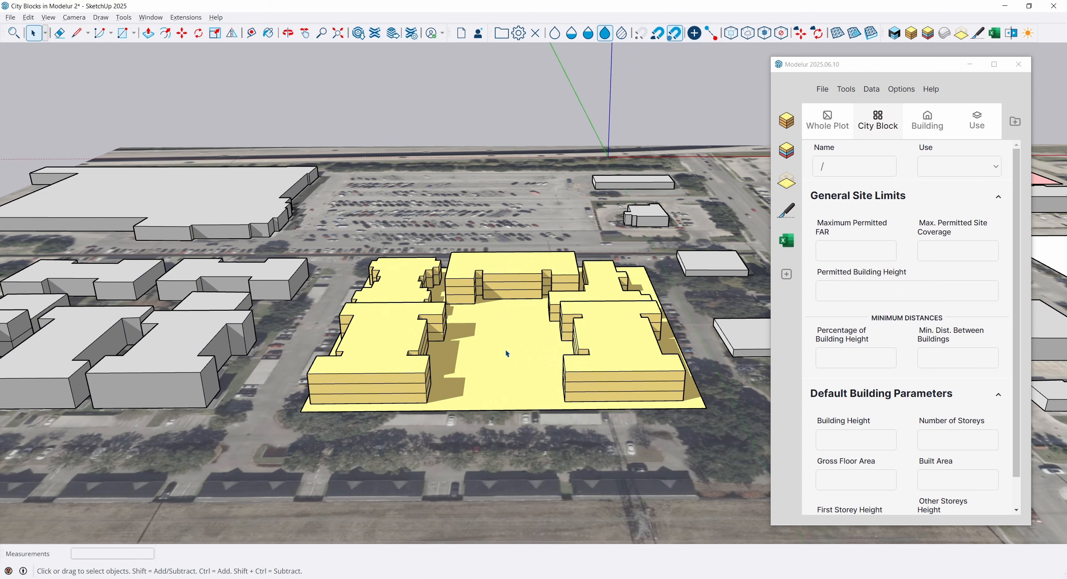
Set the residential city block's maximum permitted FAR to 2 and its maximum permitted site coverage to 90 %.
{"action": "left_click", "coordinate": [507, 353]}
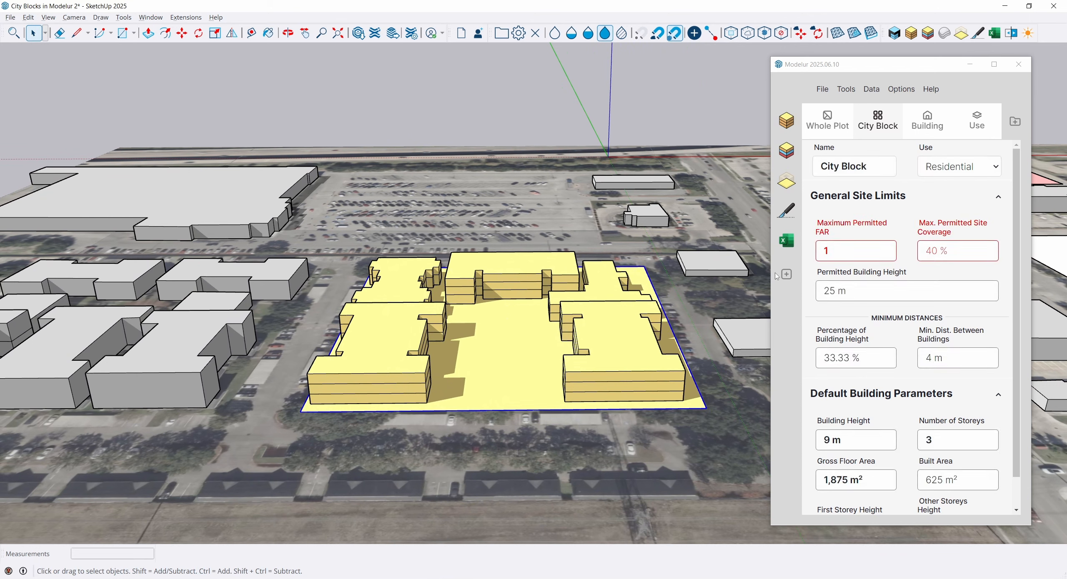
{"action": "left_click", "coordinate": [890, 246]}
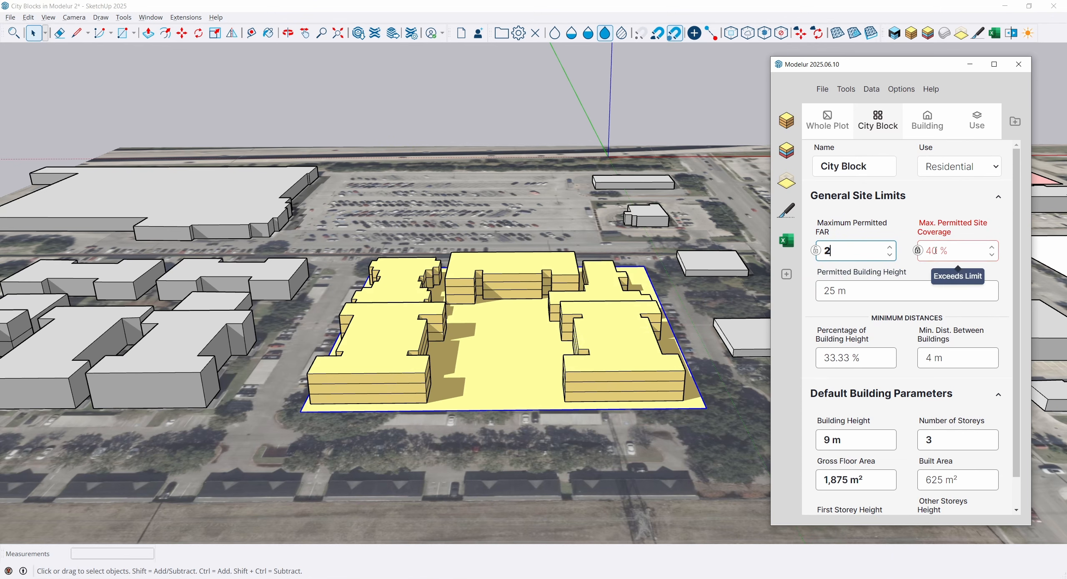
{"action": "left_click_drag", "start_coordinate": [939, 250], "coordinate": [926, 251]}
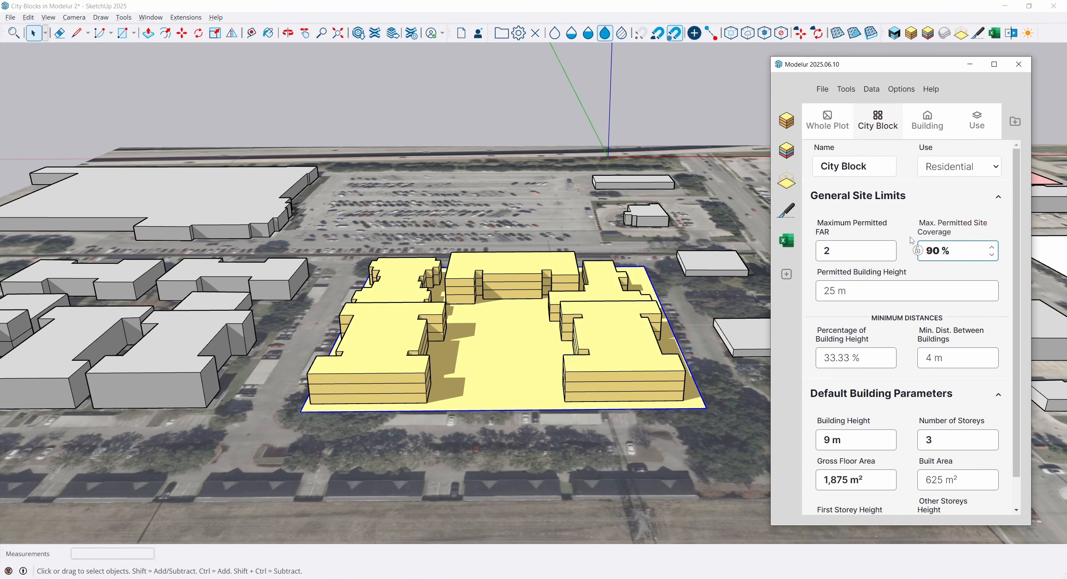
{"action": "key", "text": "Return"}
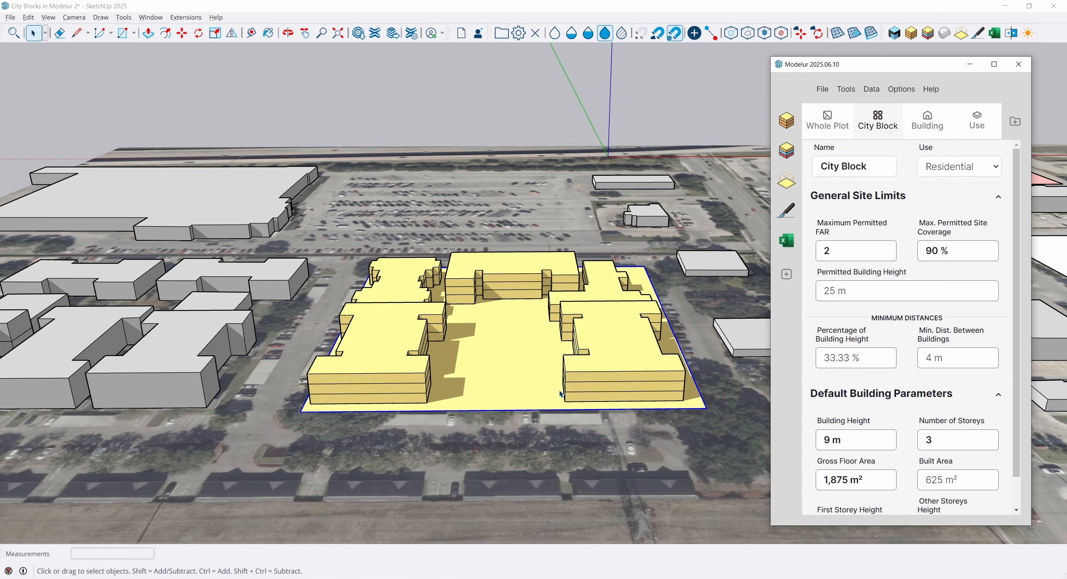
Set the default number of storeys for the residential city block's buildings to 4.
{"action": "scroll", "coordinate": [933, 375], "scroll_direction": "down", "scroll_amount": 1}
{"action": "left_click", "coordinate": [933, 406]}
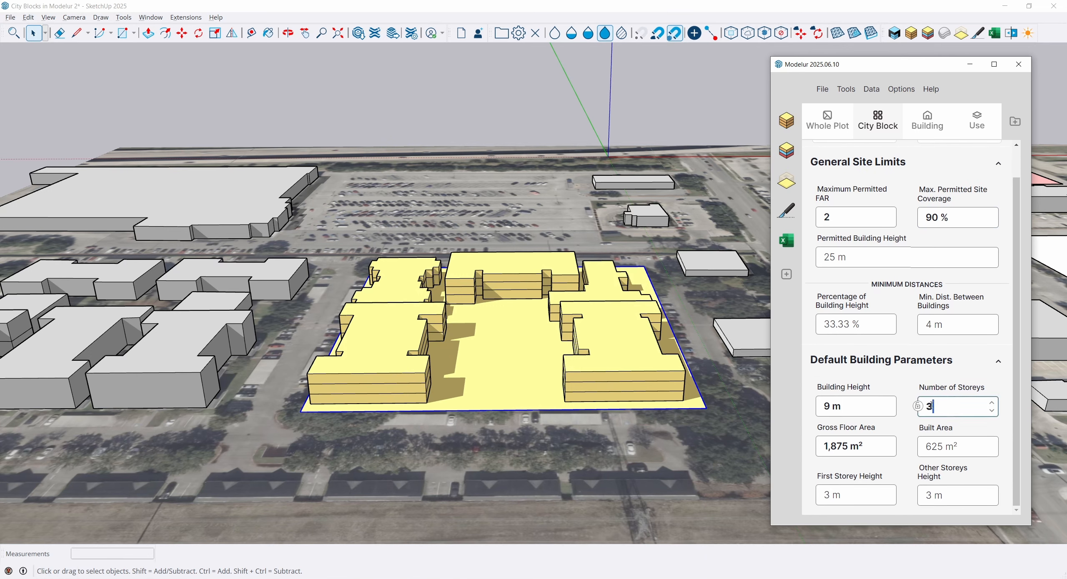
{"action": "type", "text": "4"}
{"action": "key", "text": "Return"}
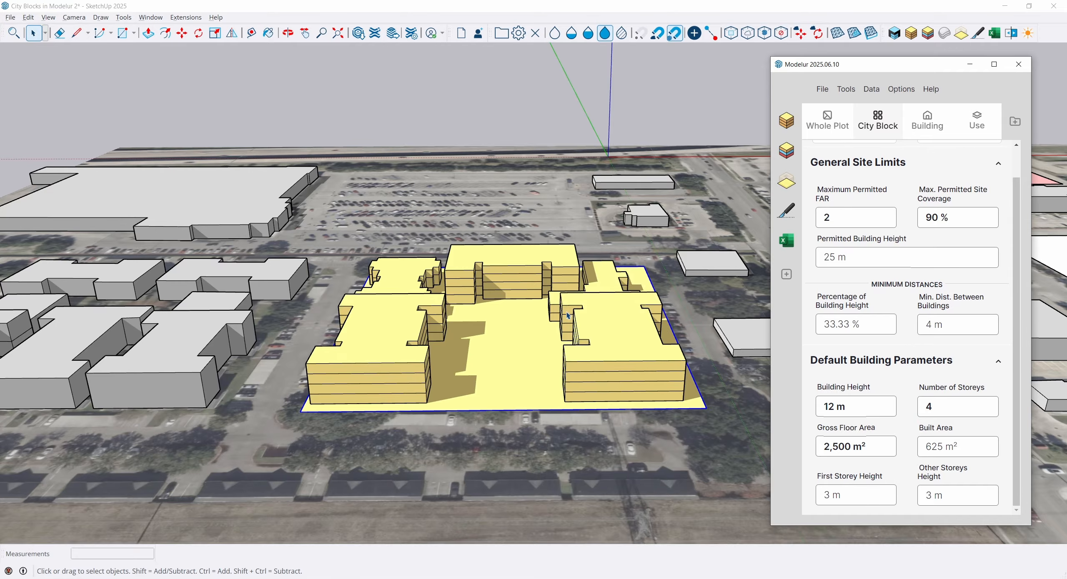
Draw a rectangle of about 1,293 m² in the courtyard between the residential buildings and convert it into a Modelur building.
{"action": "middle_click_drag", "start_coordinate": [480, 275], "coordinate": [487, 338]}
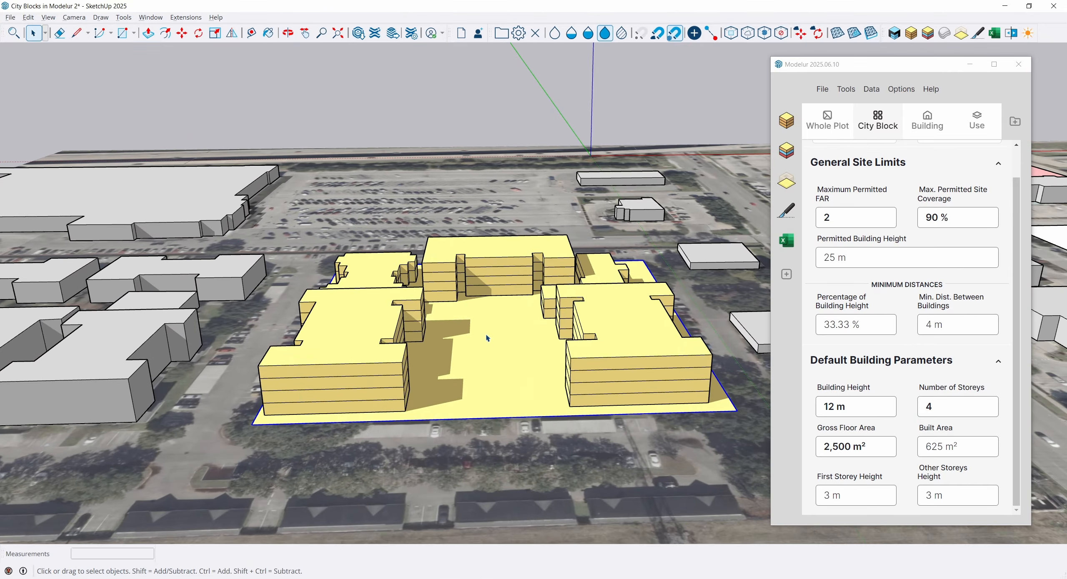
{"action": "left_click", "coordinate": [122, 32]}
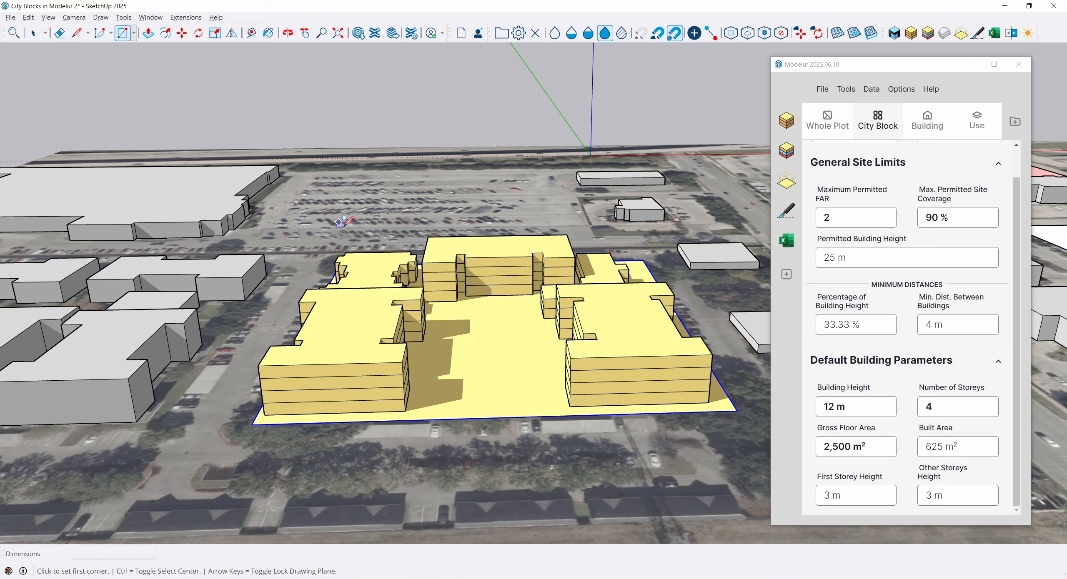
{"action": "left_click", "coordinate": [454, 314]}
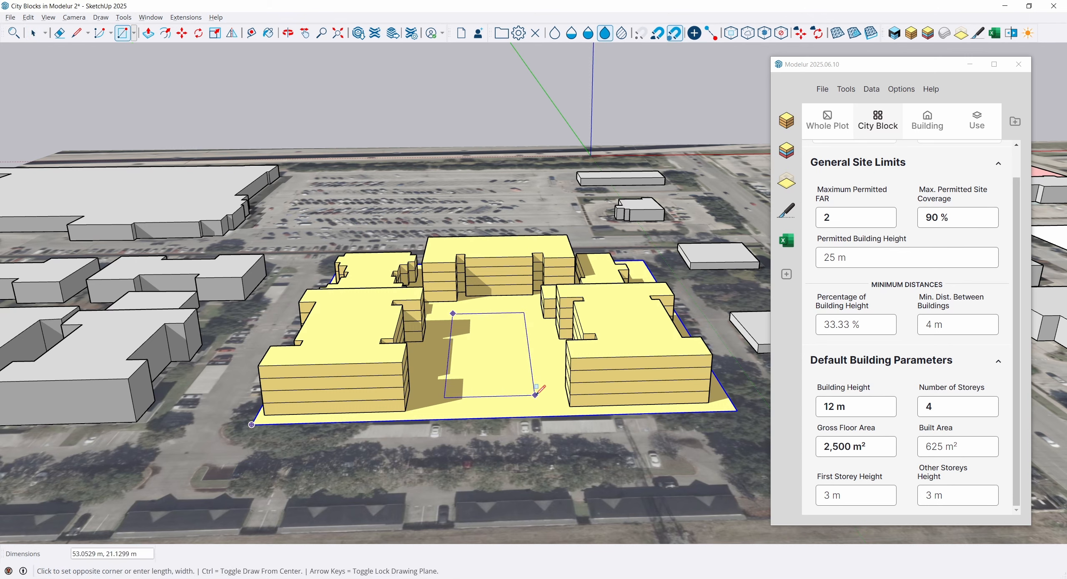
{"action": "left_click", "coordinate": [543, 402]}
{"action": "key", "text": "space"}
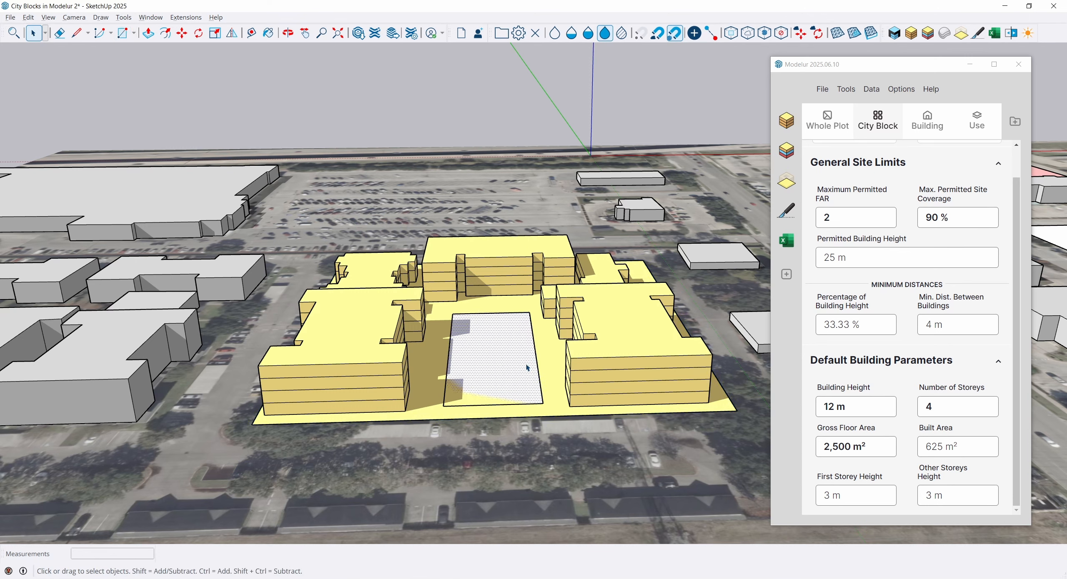
{"action": "left_click", "coordinate": [786, 125]}
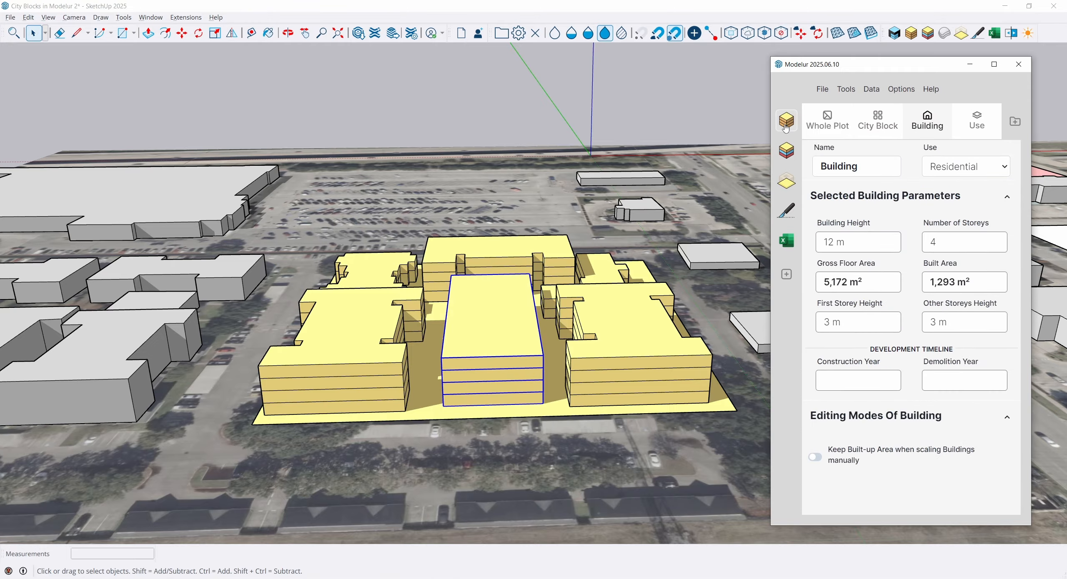
Move the new courtyard building about 244.1 m onto the white Parking city block.
{"action": "middle_click_drag", "start_coordinate": [581, 311], "coordinate": [555, 290]}
{"action": "scroll", "coordinate": [555, 290], "scroll_direction": "down", "scroll_amount": 5}
{"action": "middle_click_drag", "start_coordinate": [717, 291], "coordinate": [427, 390], "text": "shift"}
{"action": "key", "text": "m"}
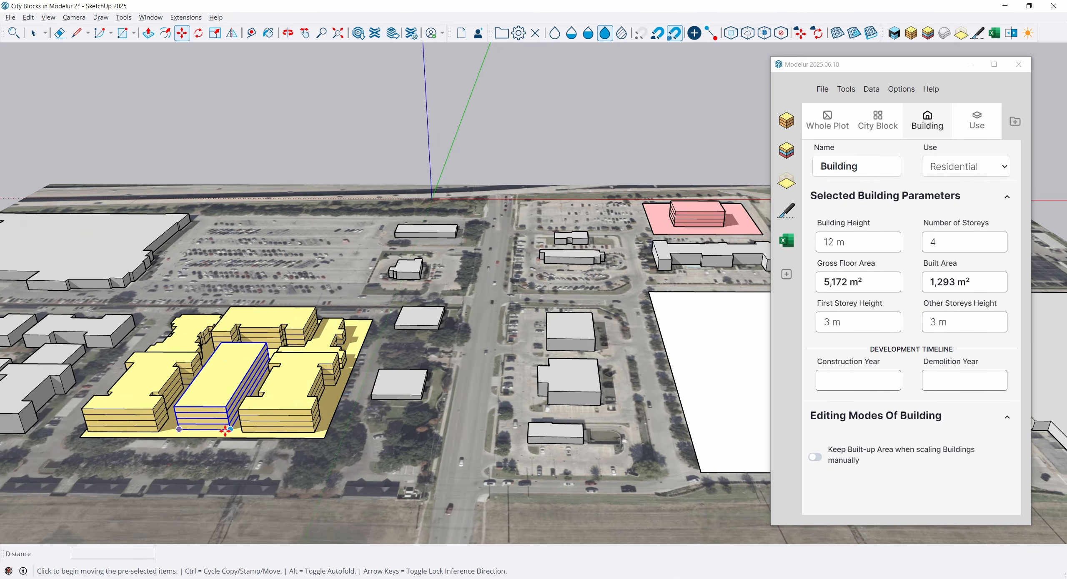
{"action": "left_click", "coordinate": [228, 431]}
{"action": "left_click", "coordinate": [732, 395]}
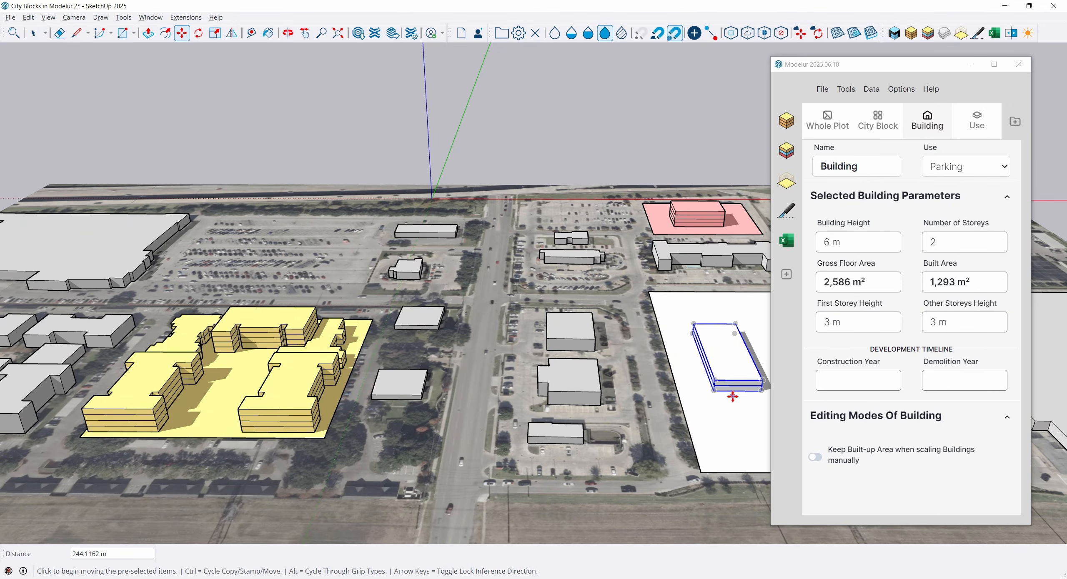
{"action": "middle_click_drag", "start_coordinate": [716, 399], "coordinate": [341, 340]}
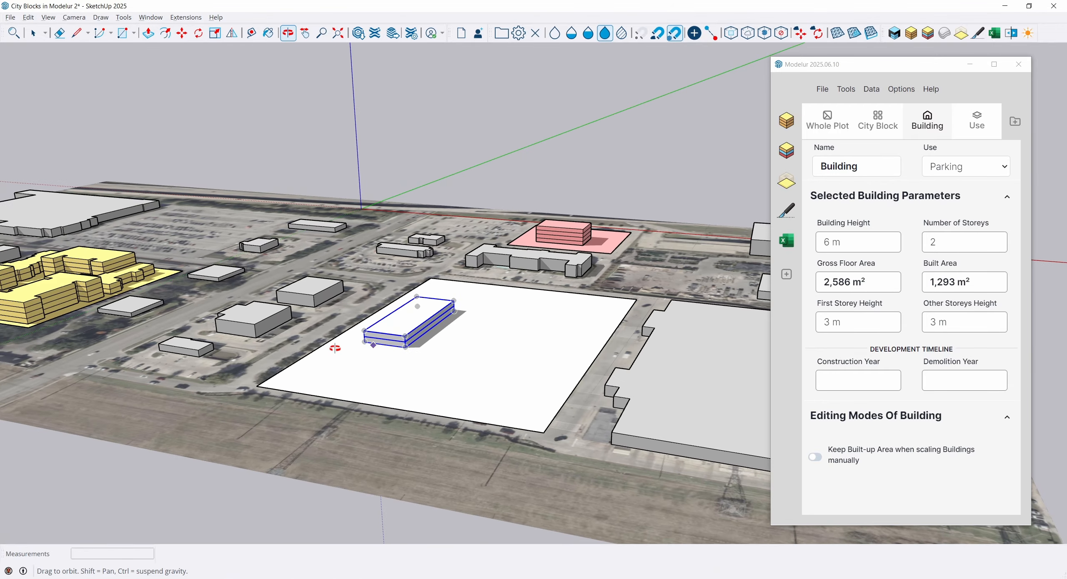
{"action": "key", "text": "space"}
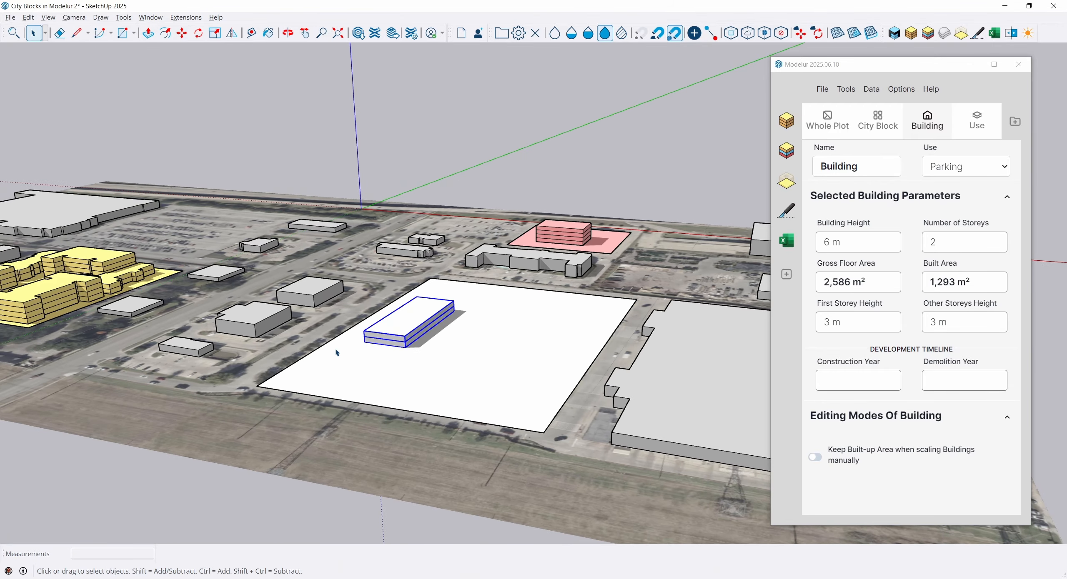